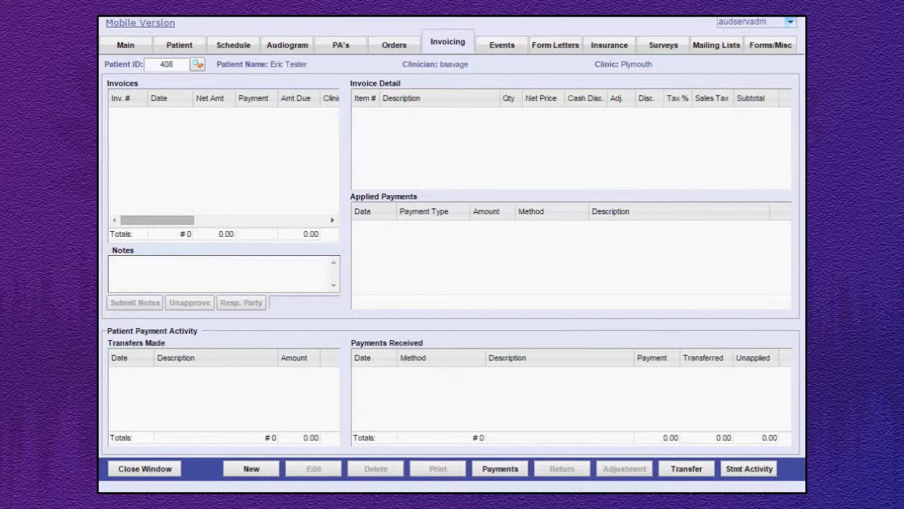
Load the invoicing records of the patient with existing invoices by entering the patient ID.
drag(177, 63, 146, 65)
text(390)
key(Return)
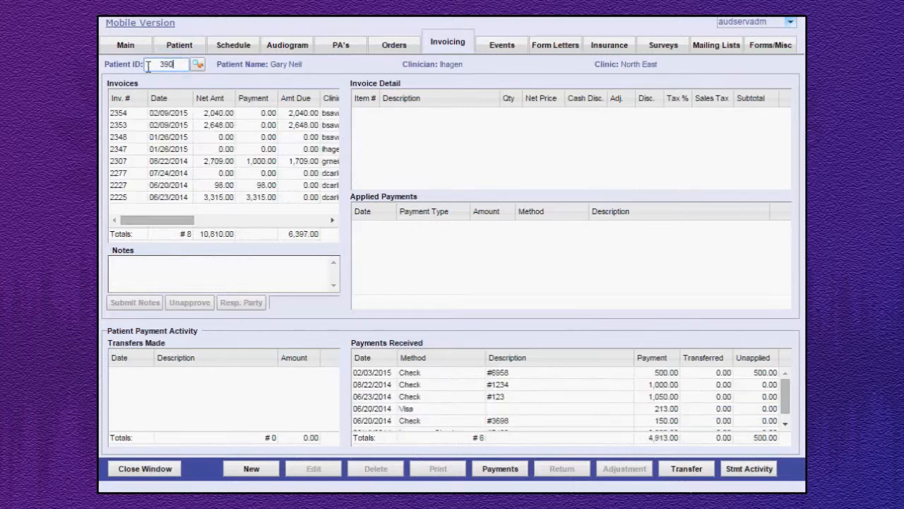
Review the item details and applied payments of the 02/09/2015, 08/22/2014 and 06/23/2014 invoices.
click(265, 112)
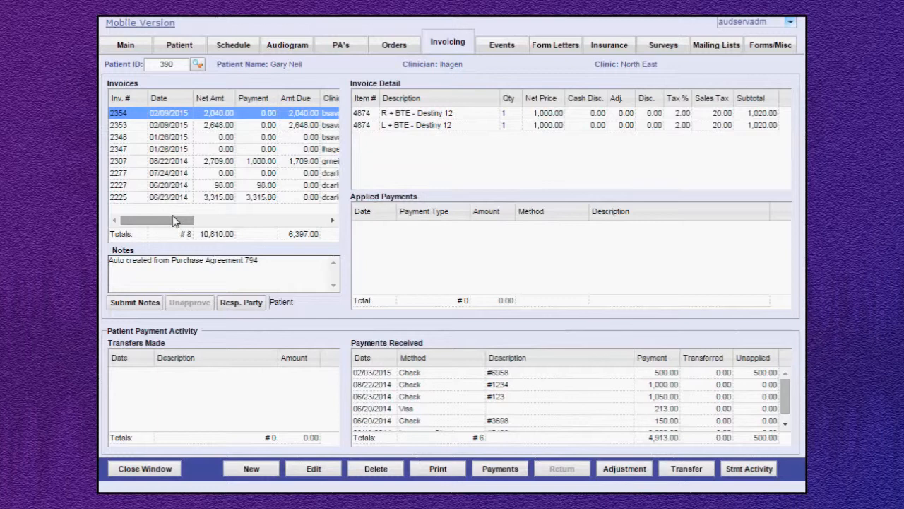
drag(175, 221, 157, 240)
click(239, 127)
click(249, 164)
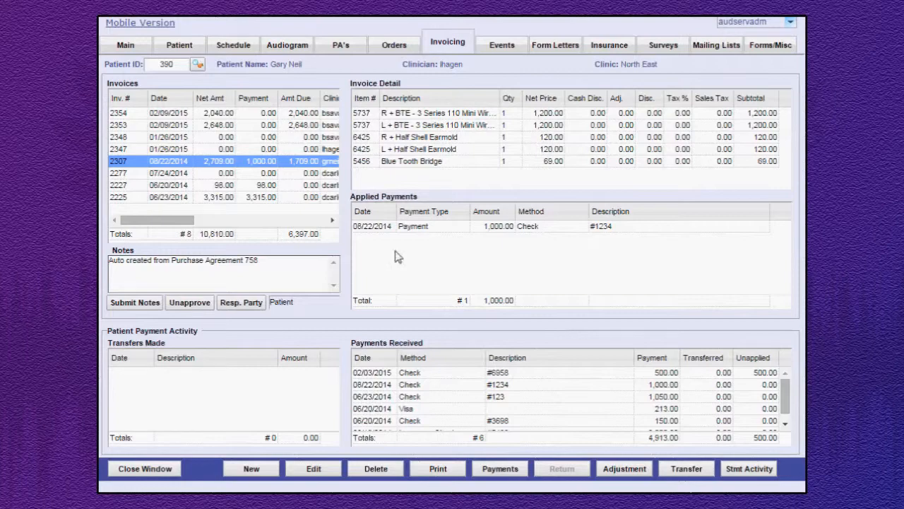
click(256, 199)
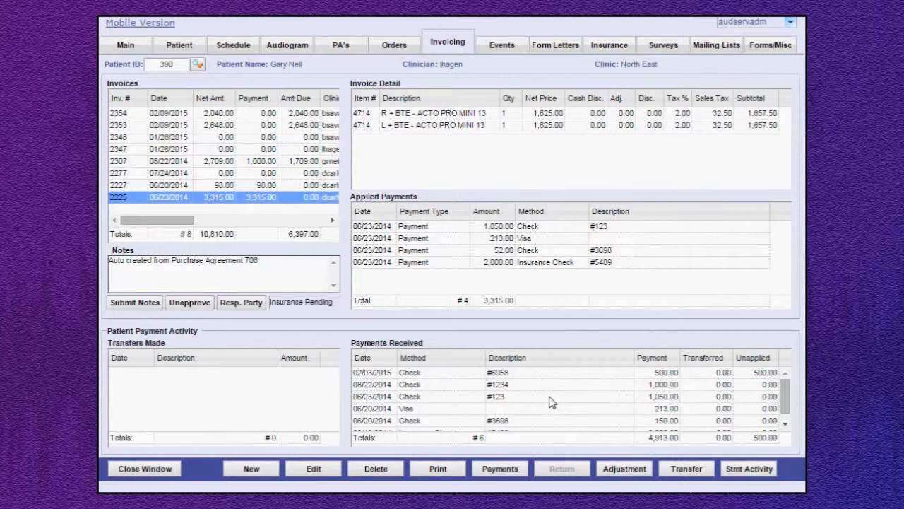
Inspect the application details of the 06/23/2014 check payment of 1,050.00, including its payment receipt, without deleting anything.
click(505, 373)
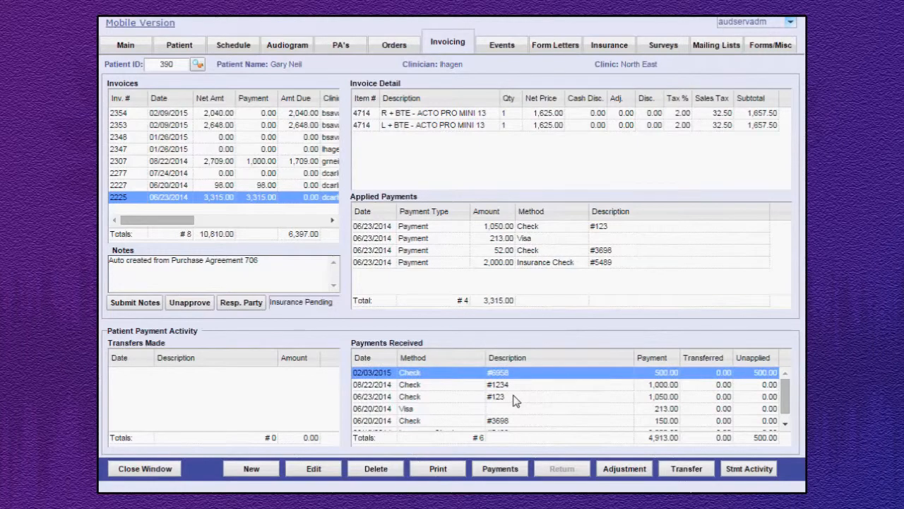
double_click(514, 397)
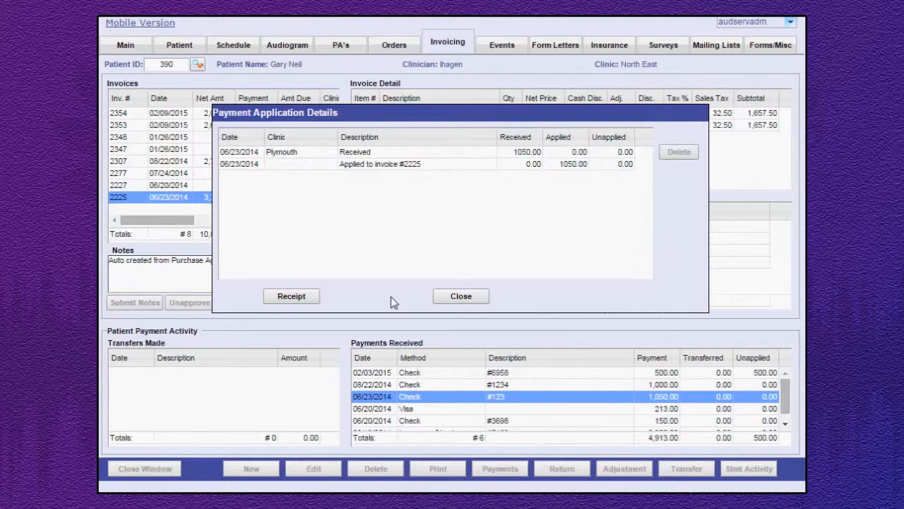
click(295, 300)
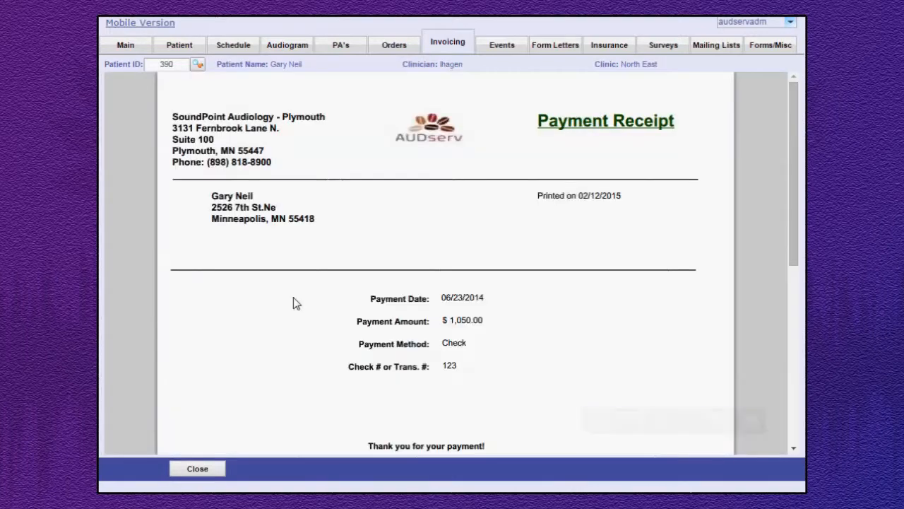
click(198, 469)
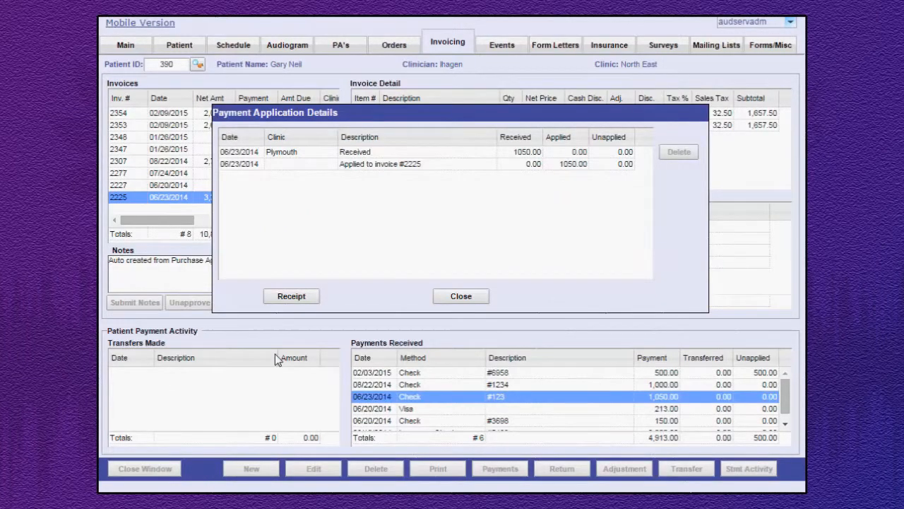
click(417, 165)
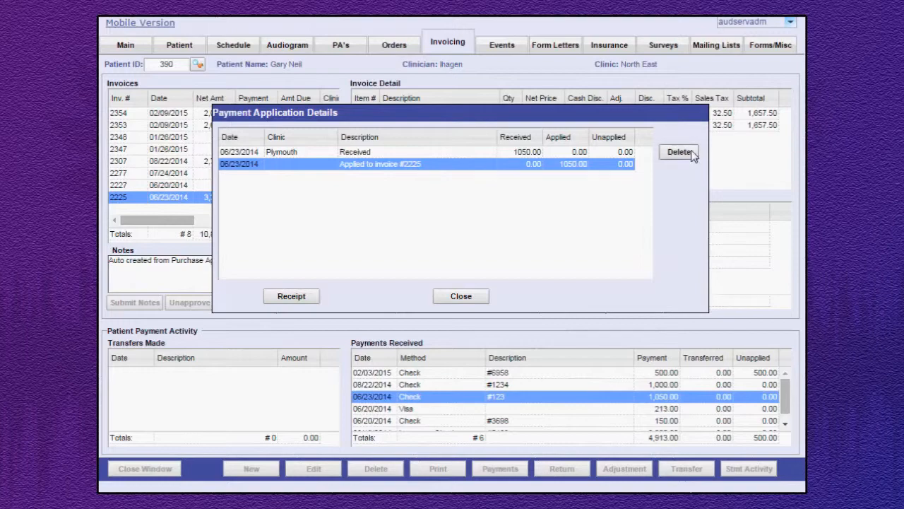
click(460, 300)
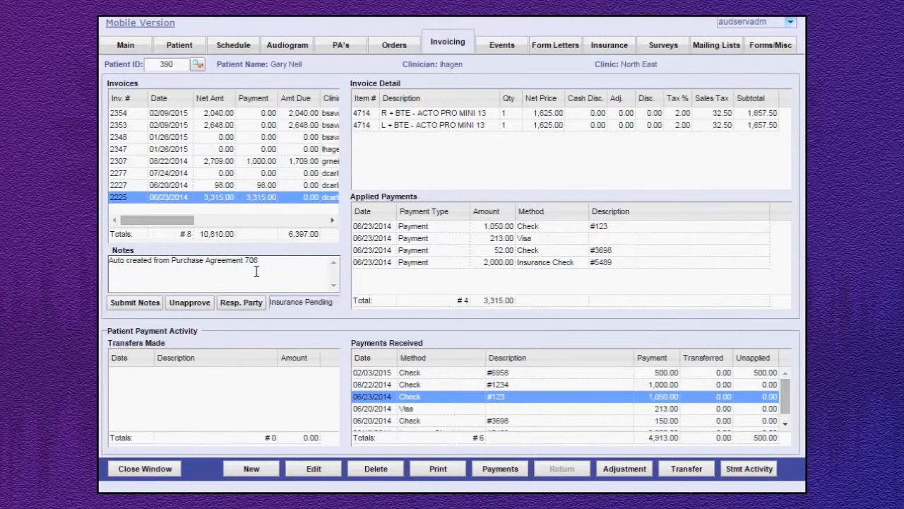
Submit the notes of the selected 06/23/2014 invoice and reselect the 1,050.00 check payment received.
click(138, 303)
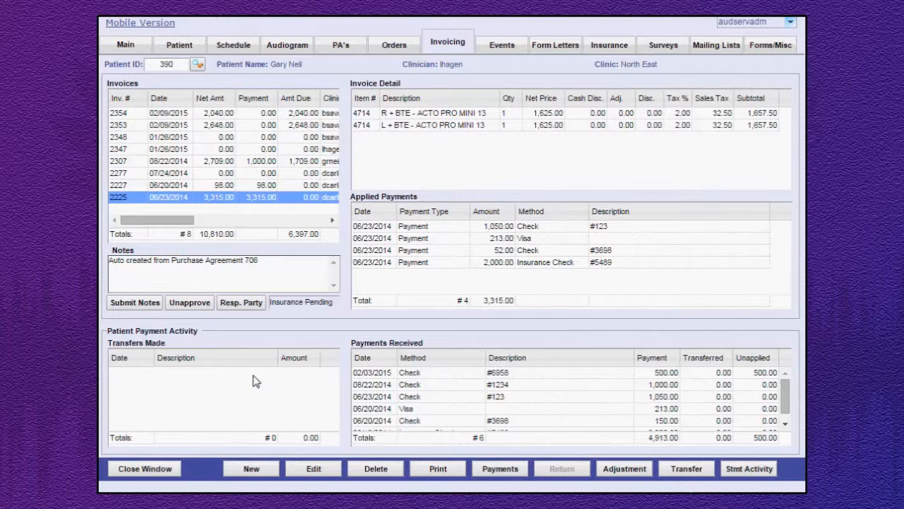
click(375, 397)
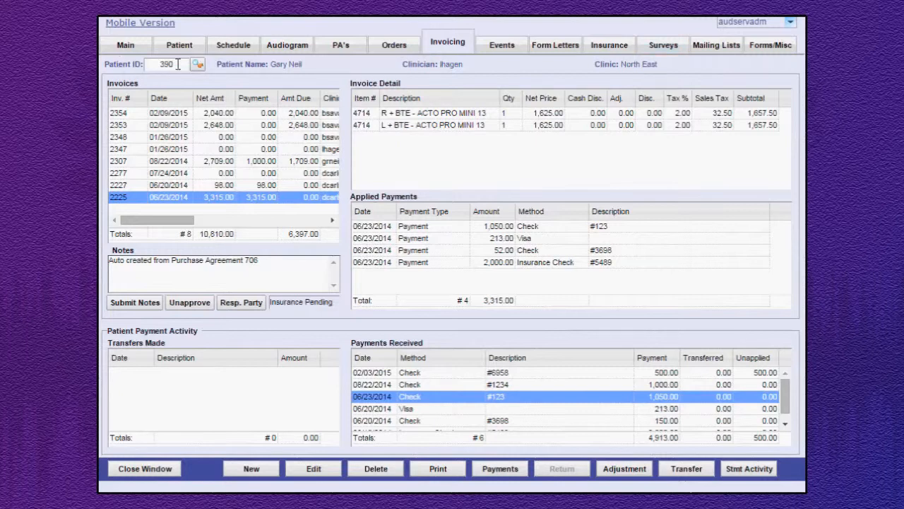
Switch back to the original patient by entering that patient's ID and start a new invoice.
drag(178, 64, 155, 67)
text(408)
key(Return)
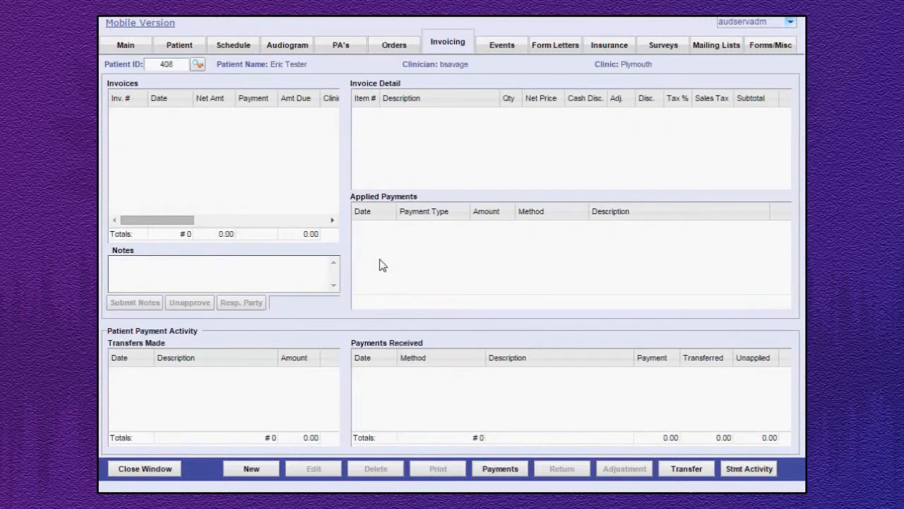
click(251, 471)
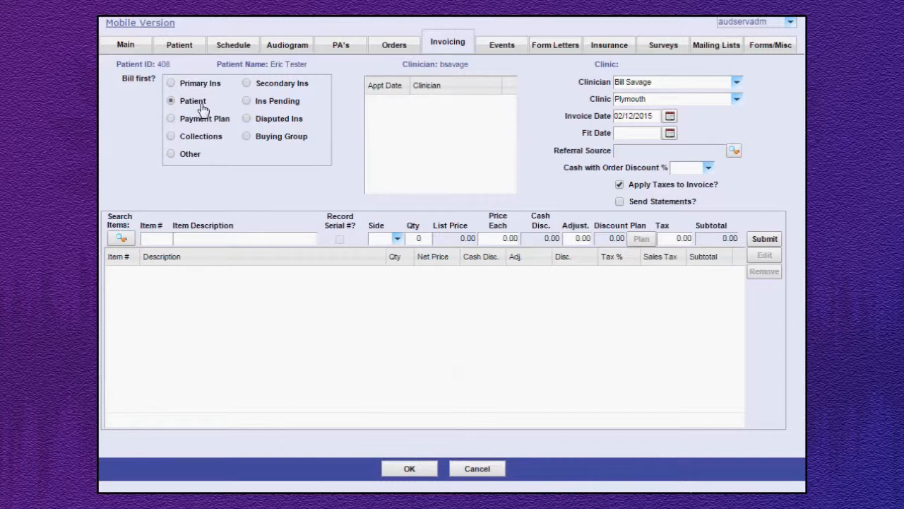
click(736, 84)
click(736, 84)
click(736, 101)
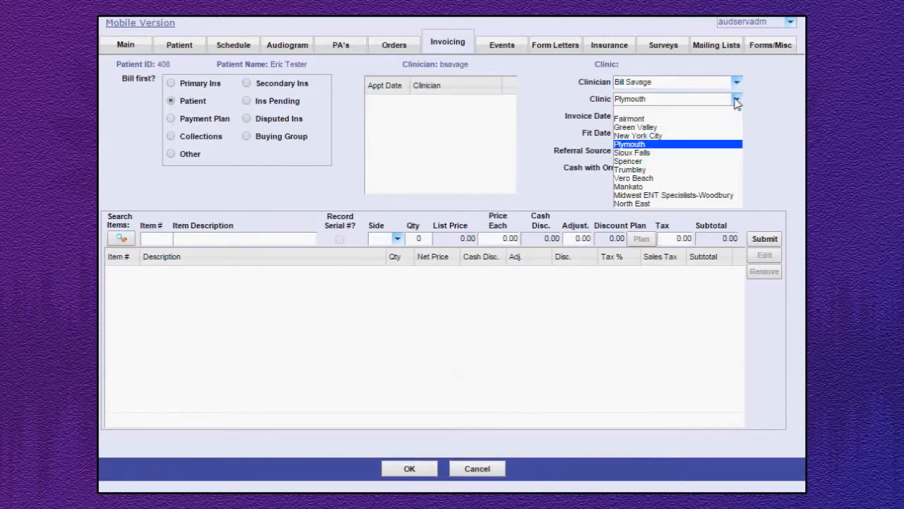
click(737, 101)
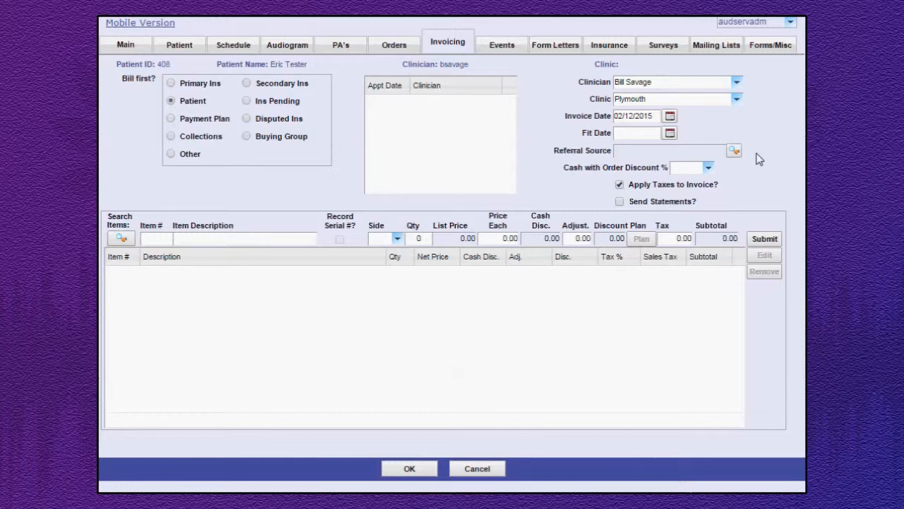
Set the invoice's referral source to Newspaper, leaving the cash with order discount blank.
click(735, 151)
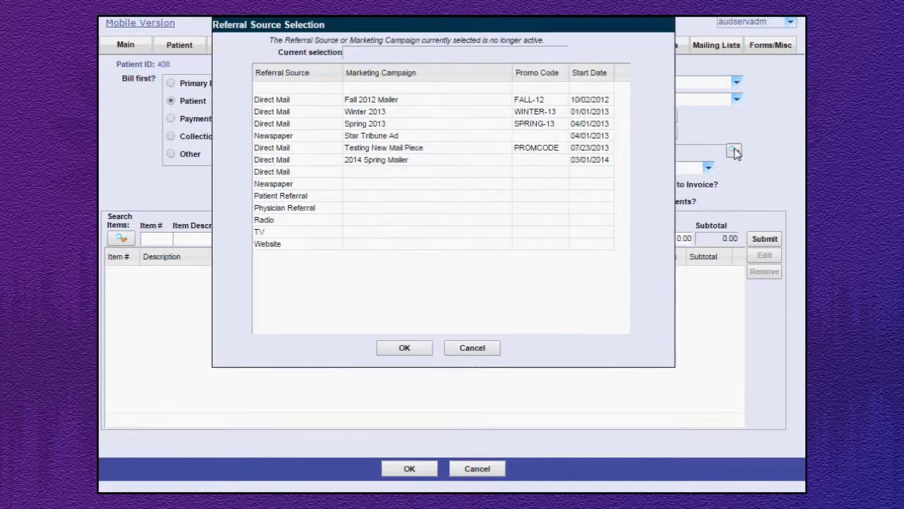
click(321, 187)
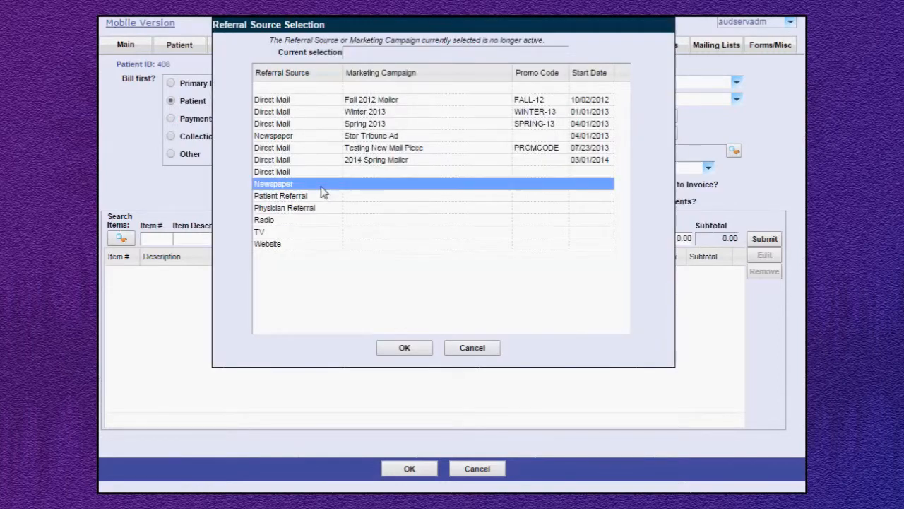
click(404, 348)
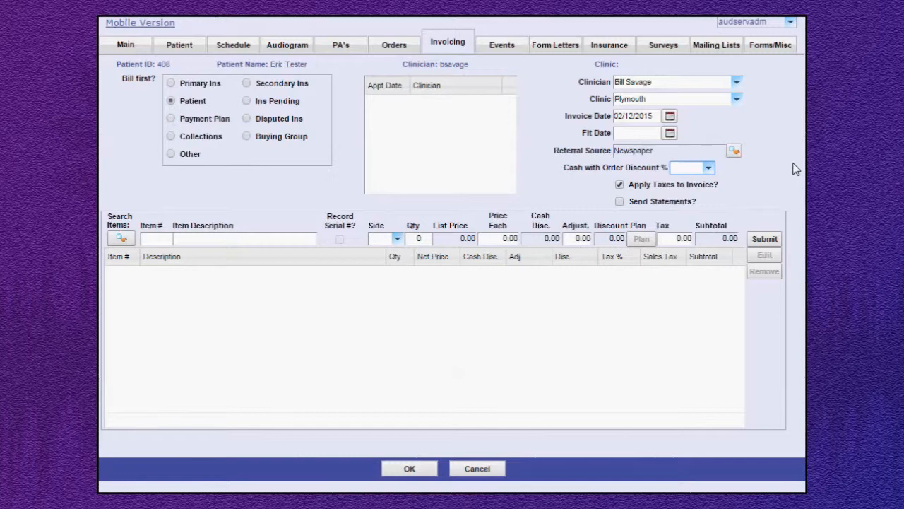
click(708, 167)
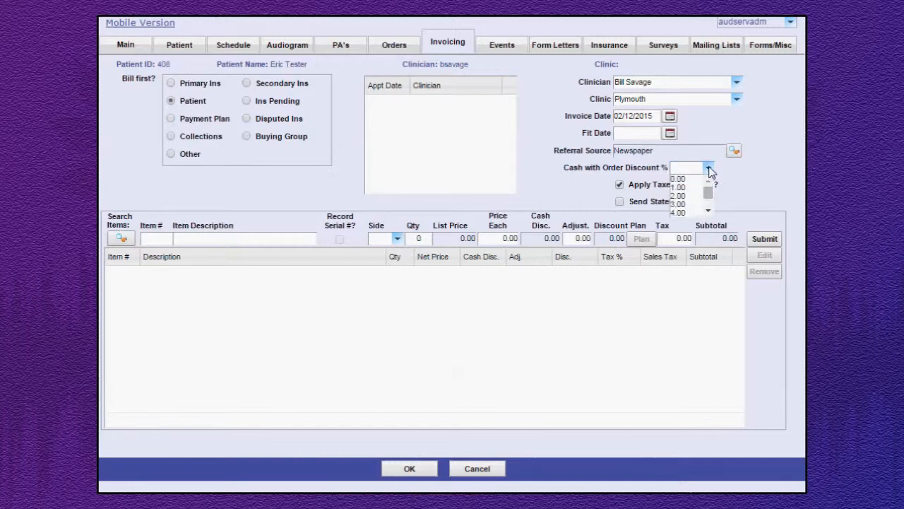
click(709, 168)
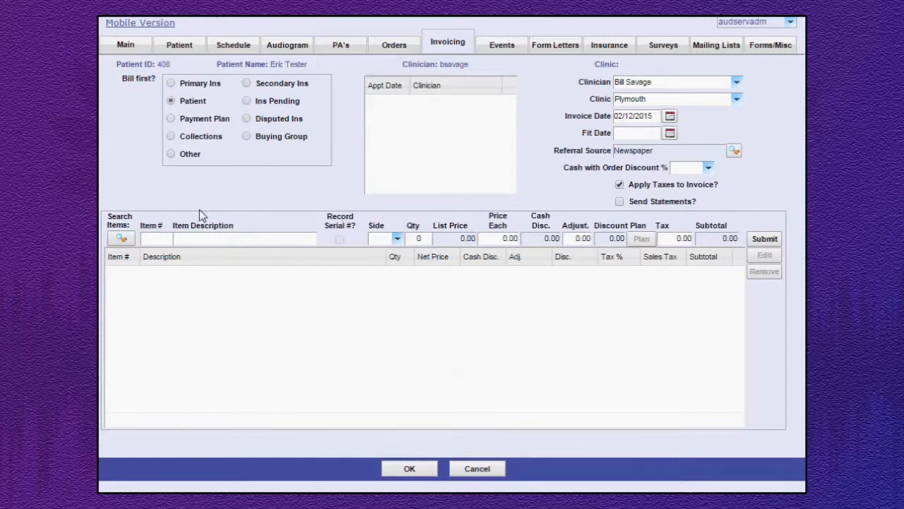
Search the item catalogue and choose the Phonak ITE hearing aid 9000 AF, item 1600, for the invoice line.
click(165, 239)
click(121, 238)
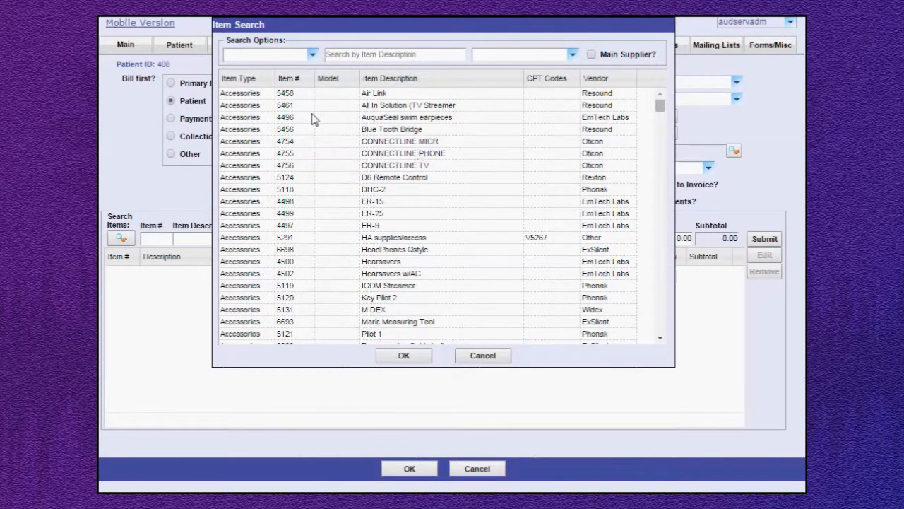
click(312, 55)
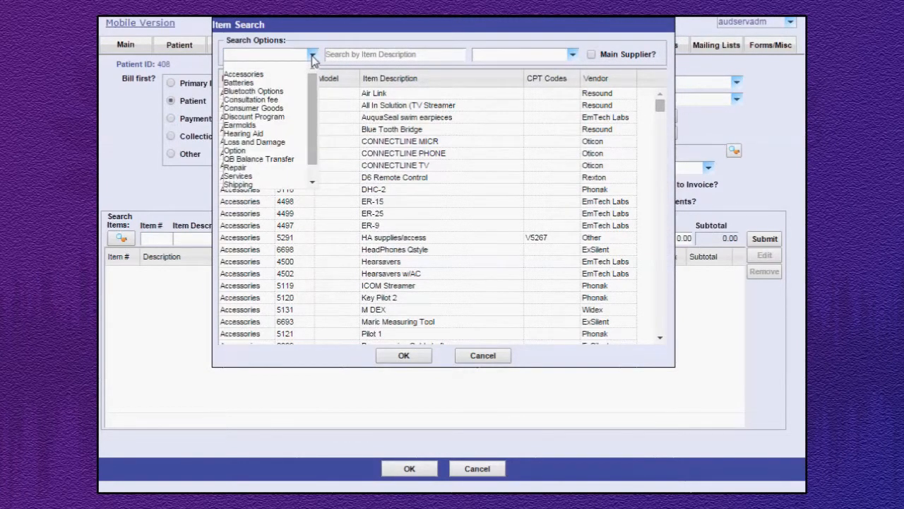
click(312, 55)
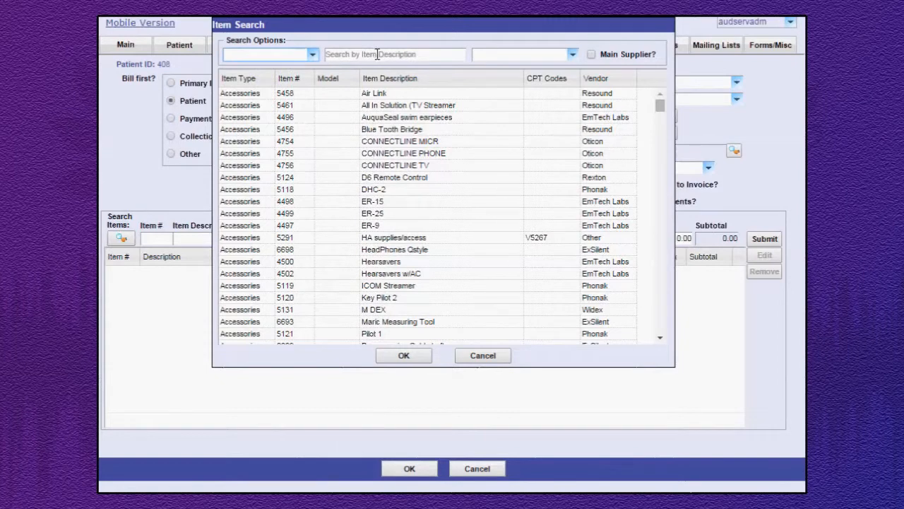
click(377, 54)
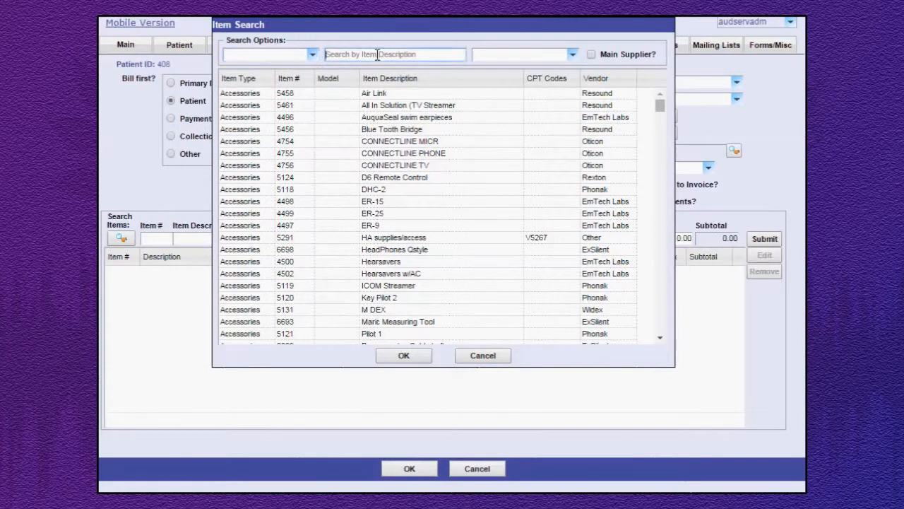
click(573, 55)
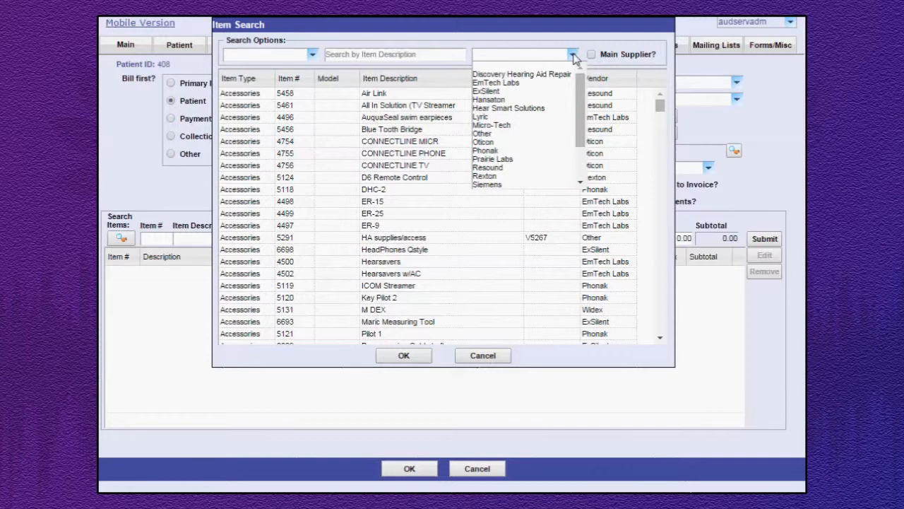
click(574, 56)
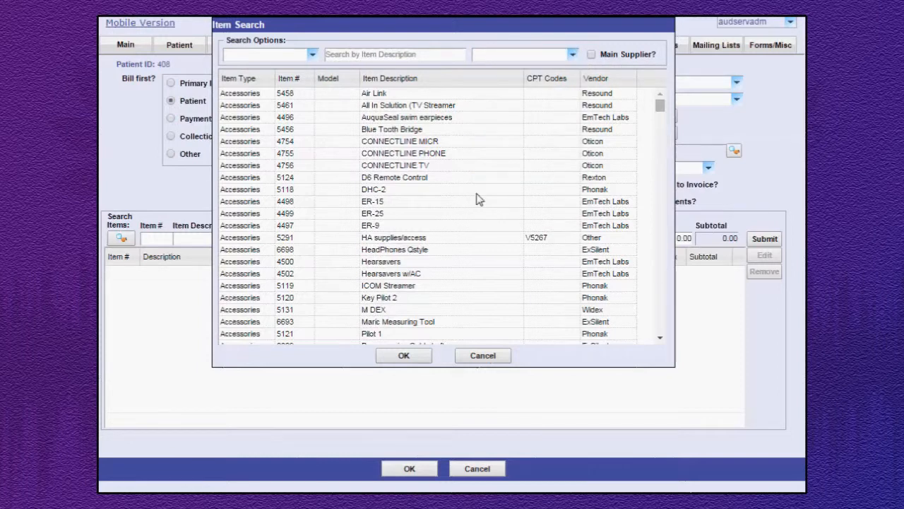
scroll(477, 199, down, 15)
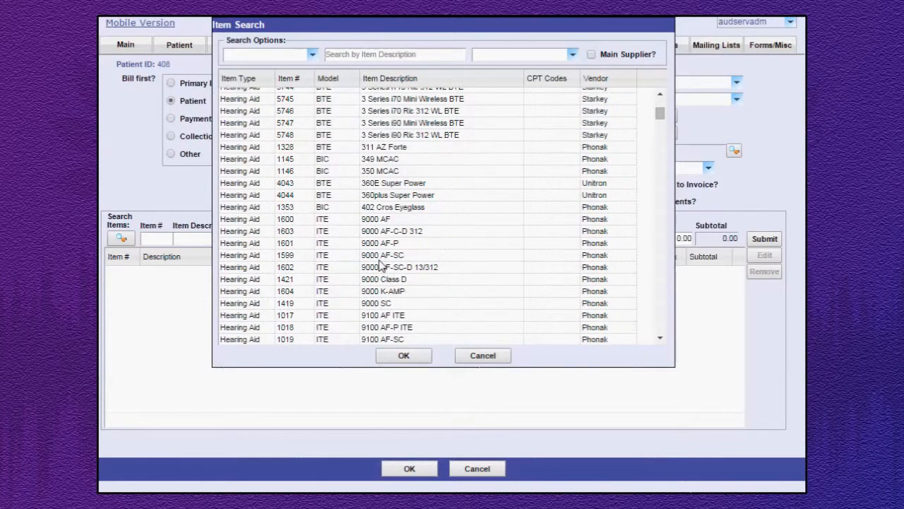
click(370, 220)
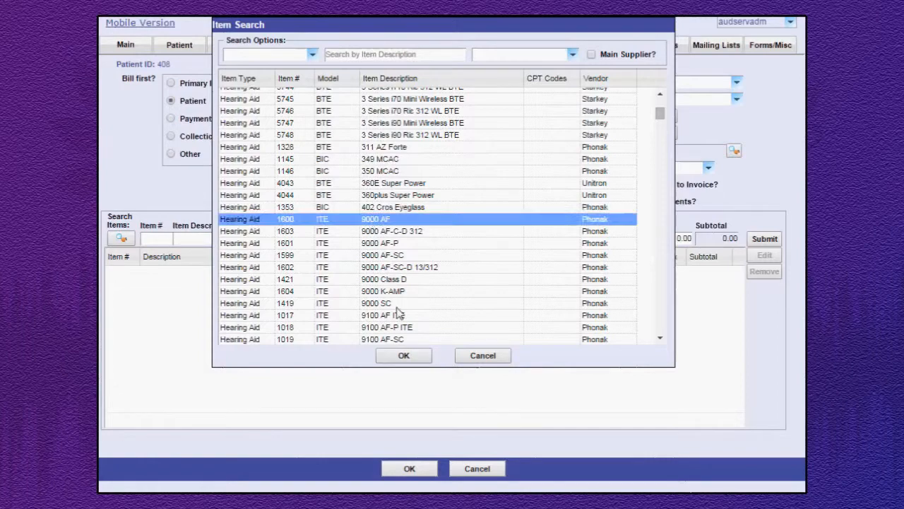
click(404, 356)
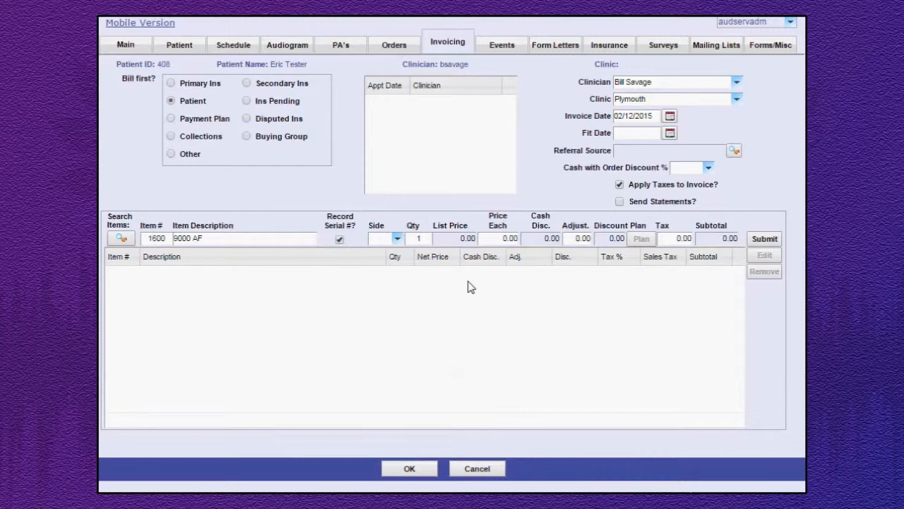
Set the hearing aid line's side to R and its price to 1200, and submit it to the invoice.
click(397, 239)
click(381, 260)
click(487, 237)
text(1200)
click(585, 238)
click(765, 239)
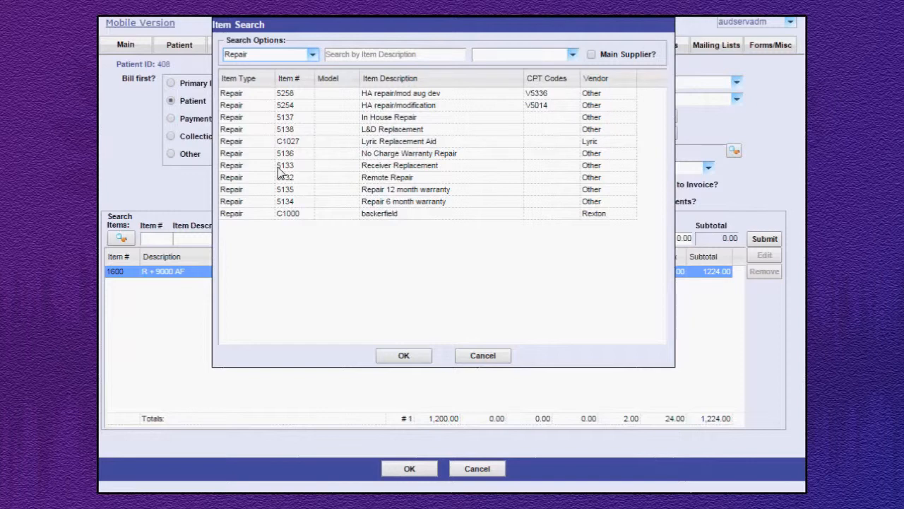
click(391, 168)
click(413, 355)
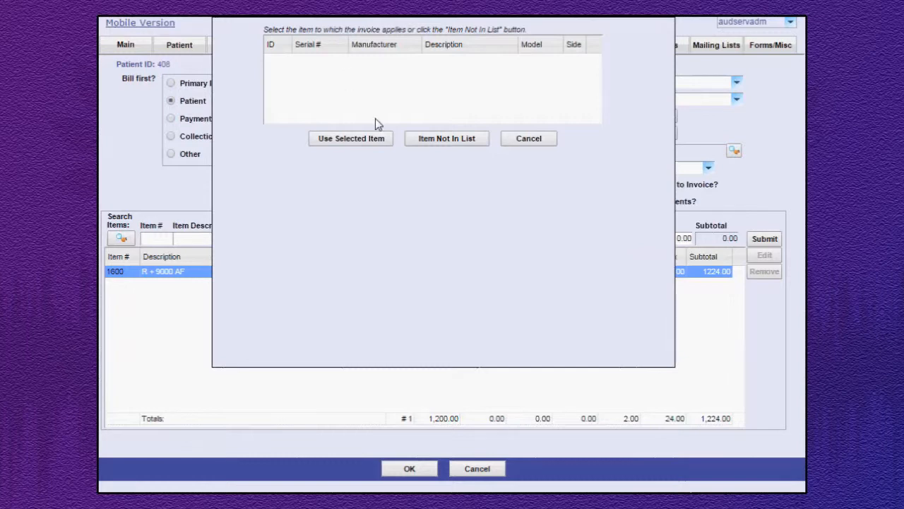
click(443, 139)
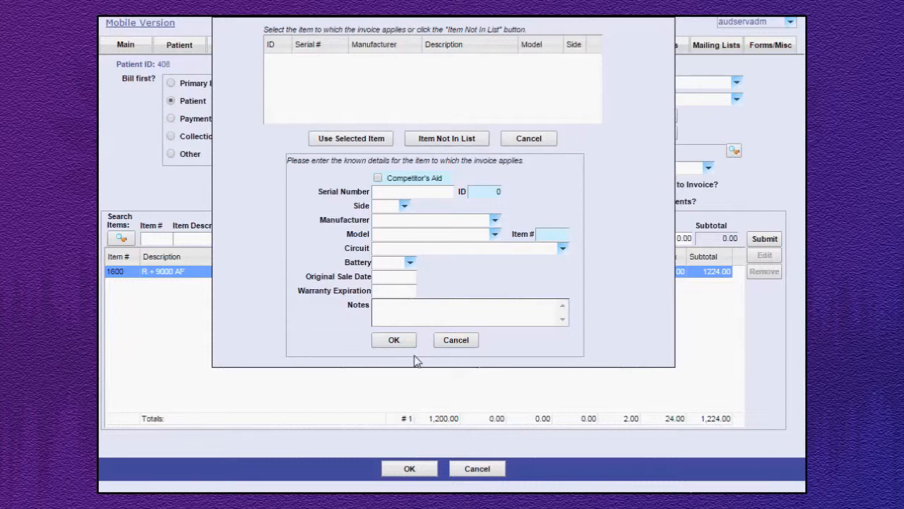
click(456, 341)
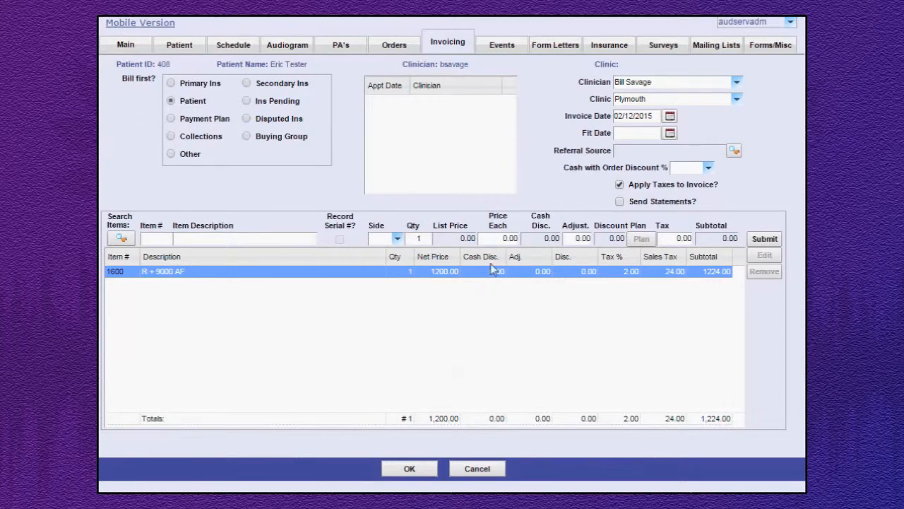
Save the invoice and accept the serial number record for the 9000 AF without a serial number or stock selection.
click(410, 469)
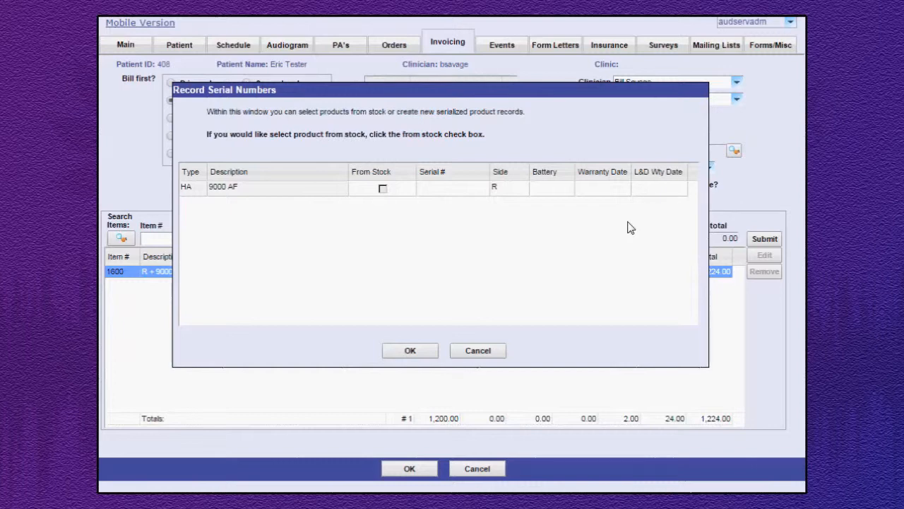
click(410, 351)
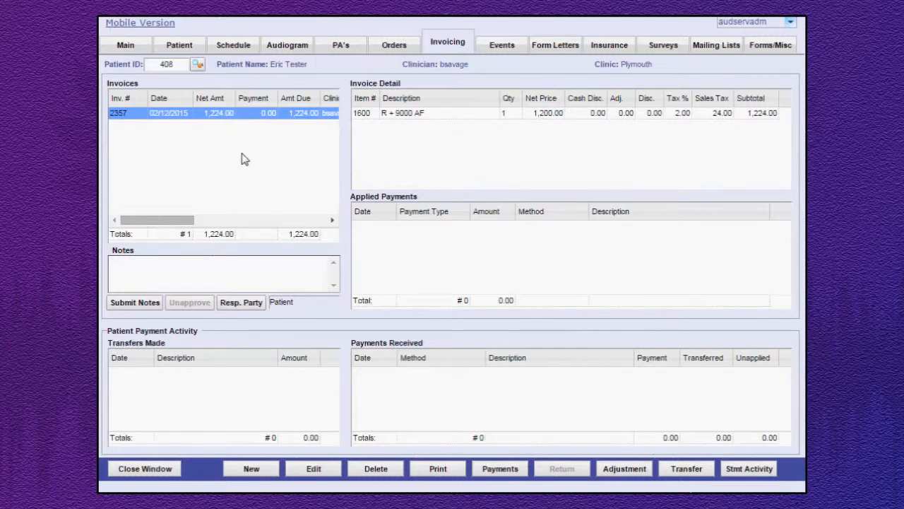
Reopen the saved invoice for editing, load its 9000 AF line, resubmit that line and save the invoice.
click(248, 116)
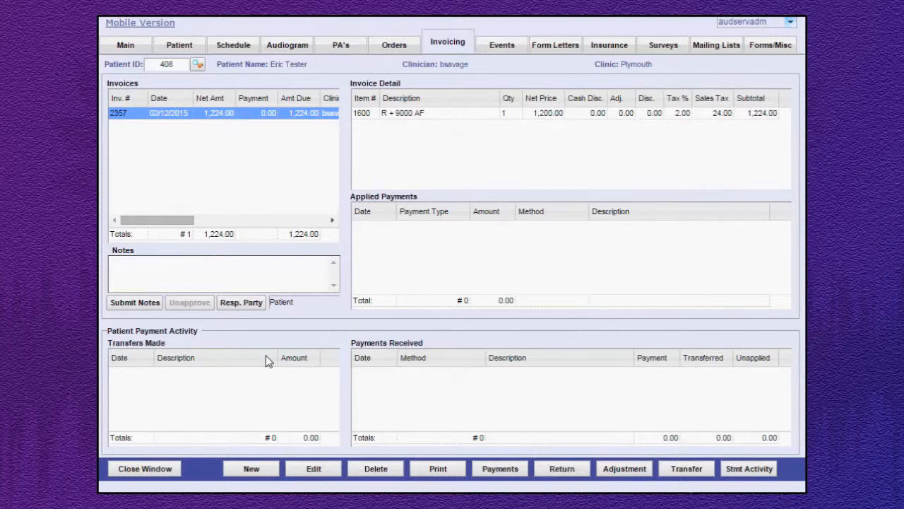
click(314, 470)
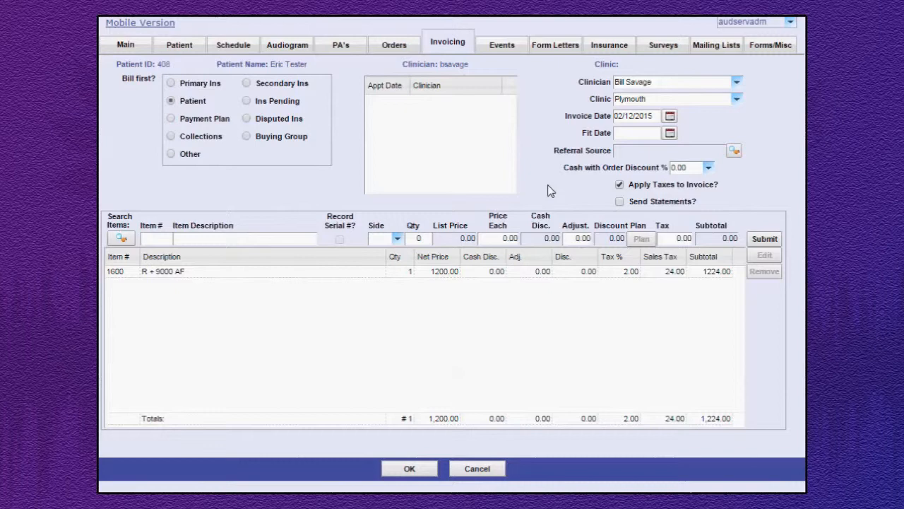
click(337, 277)
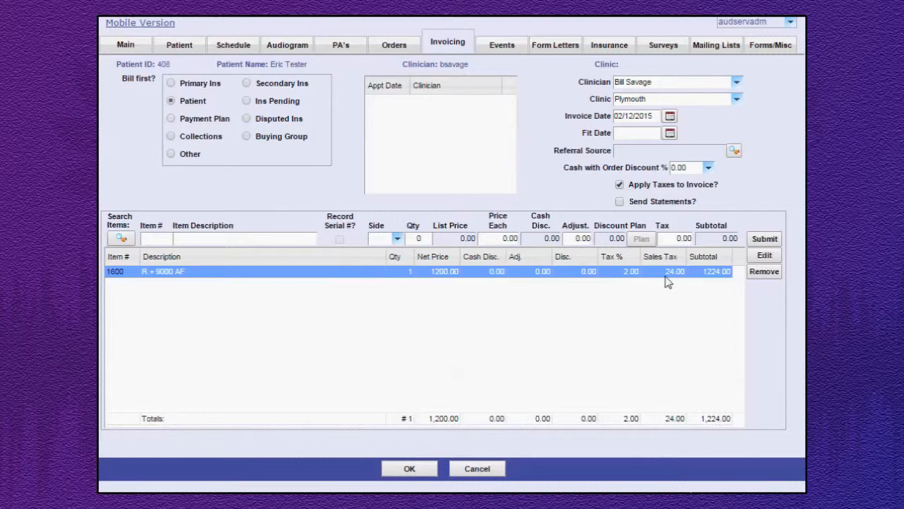
click(765, 258)
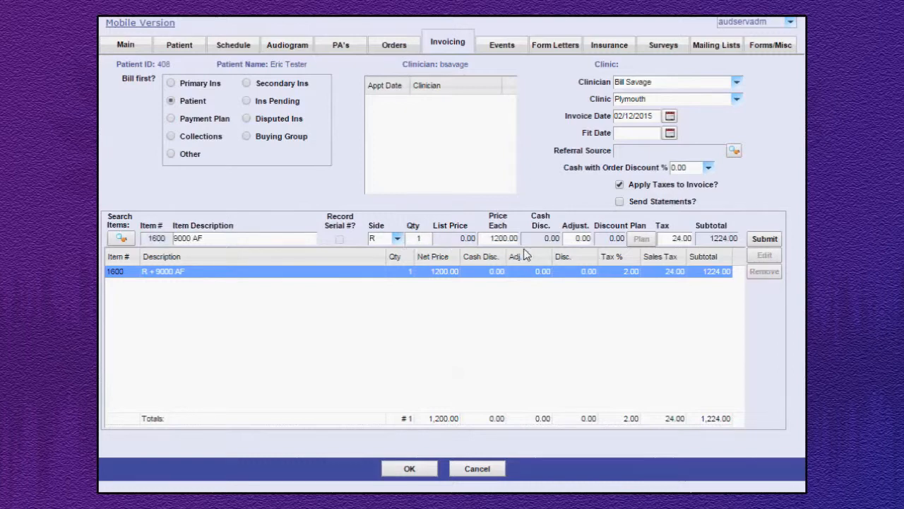
click(764, 240)
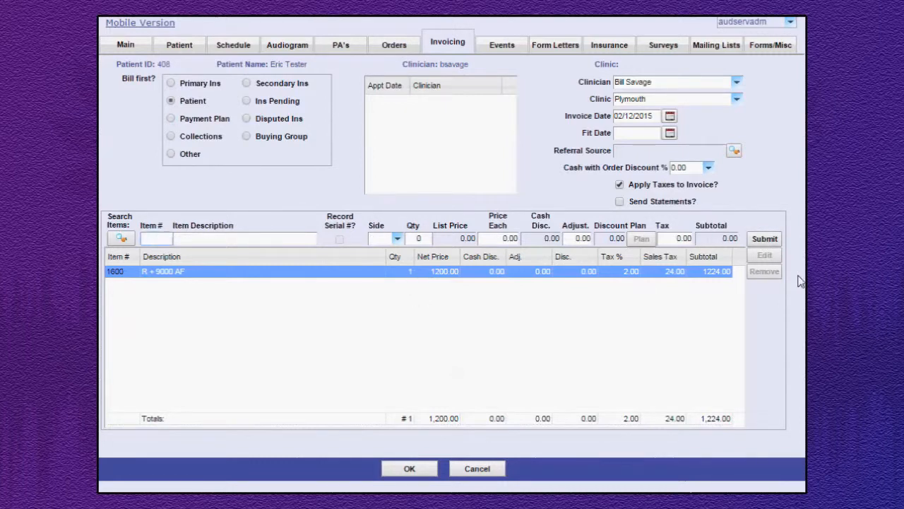
click(698, 274)
click(417, 473)
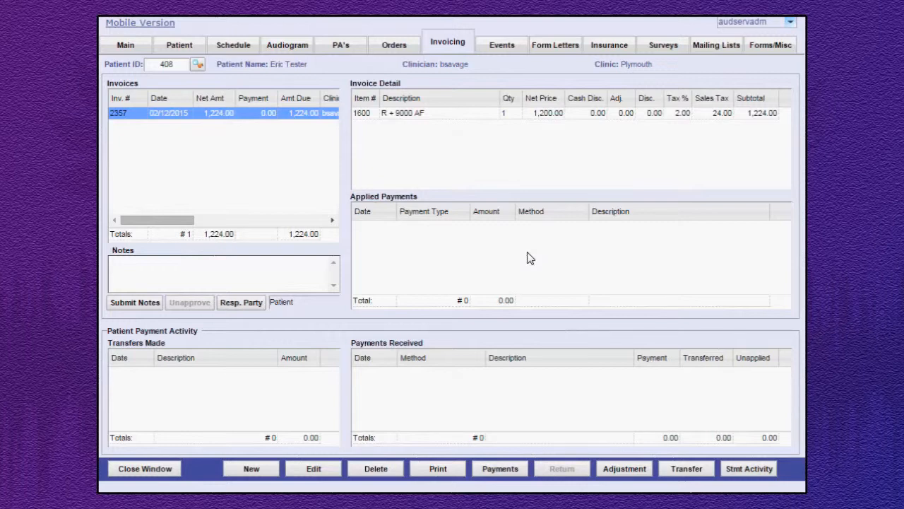
Submit a patient payment of 500 by Insurance Check with check number 5846, dated 02/12/2015.
click(500, 470)
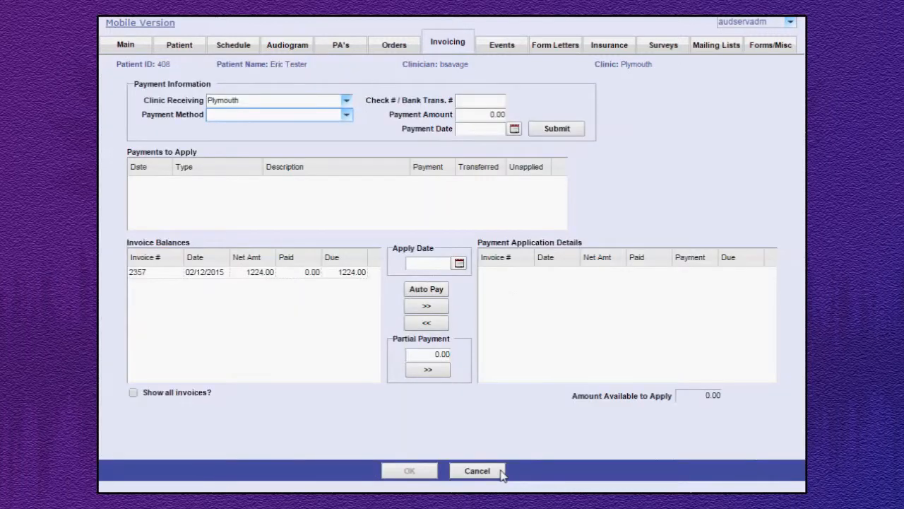
click(309, 120)
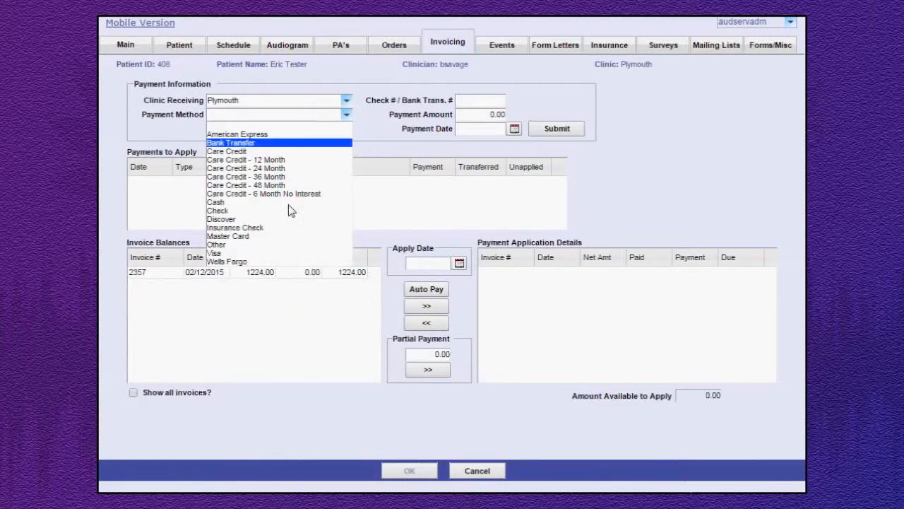
click(288, 227)
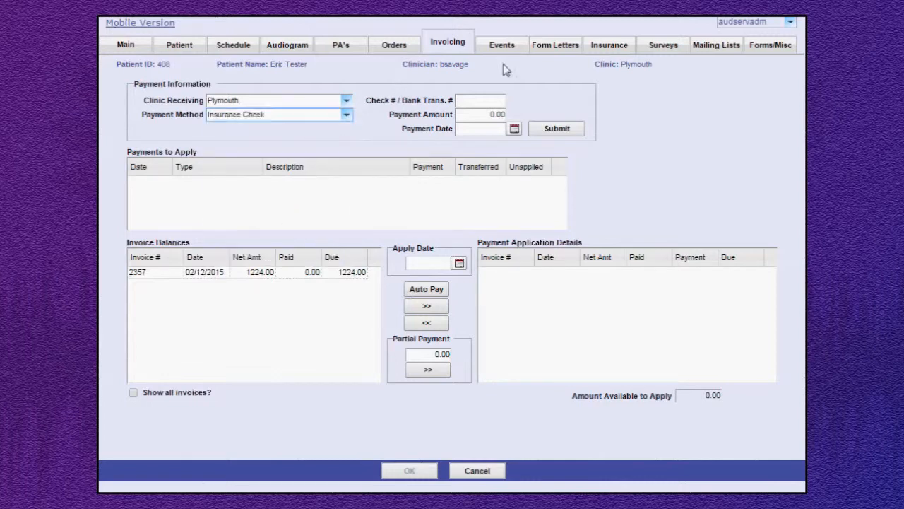
click(475, 100)
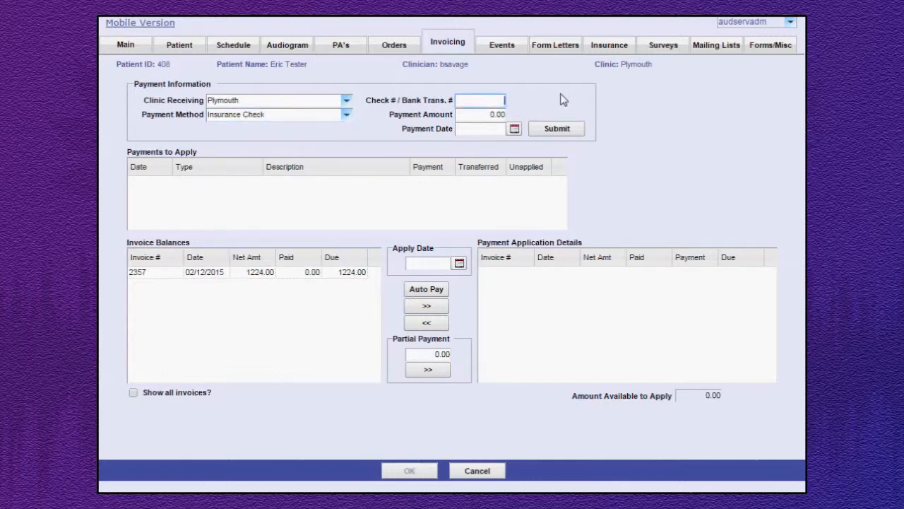
text(5846)
click(480, 114)
text(500)
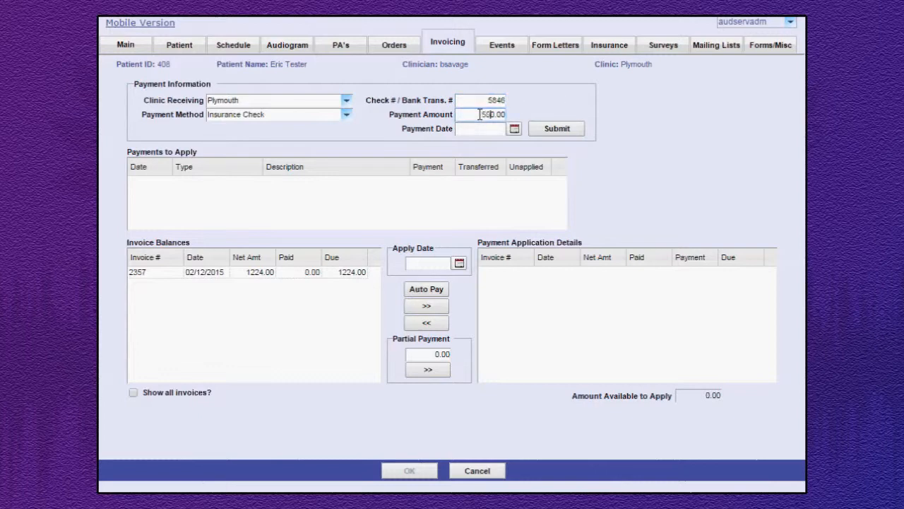
click(515, 130)
click(576, 231)
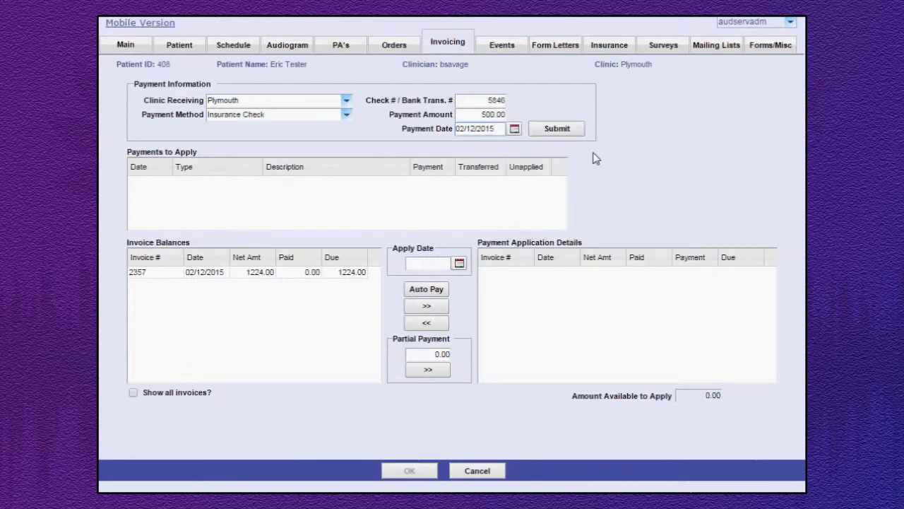
click(563, 131)
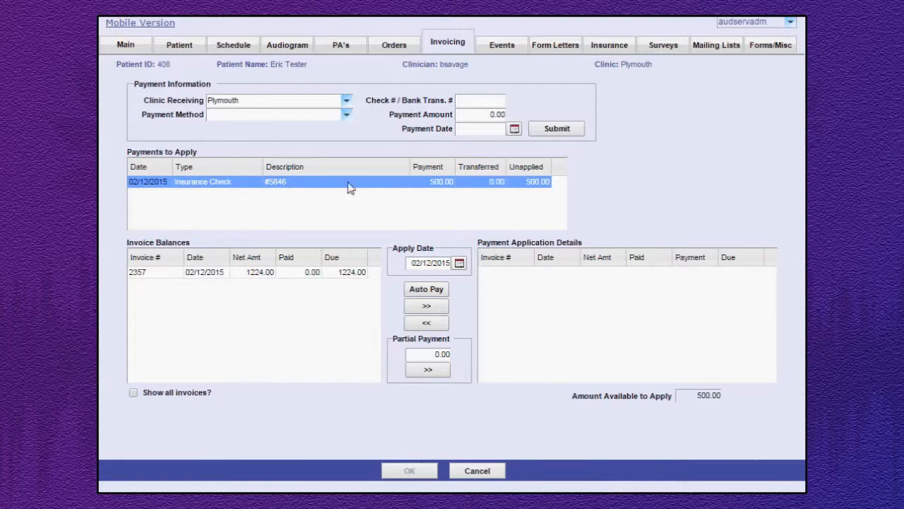
Apply the insurance check payment to the hearing aid invoice and save the payment.
click(294, 276)
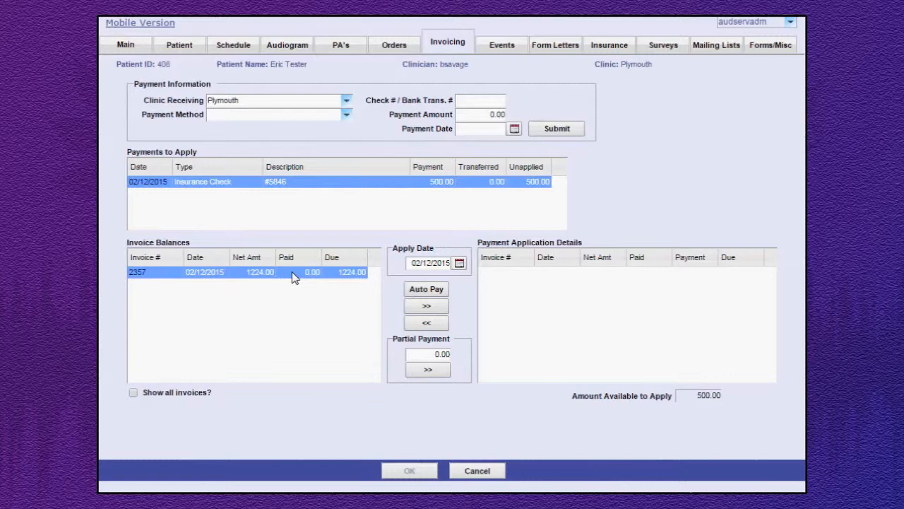
click(426, 306)
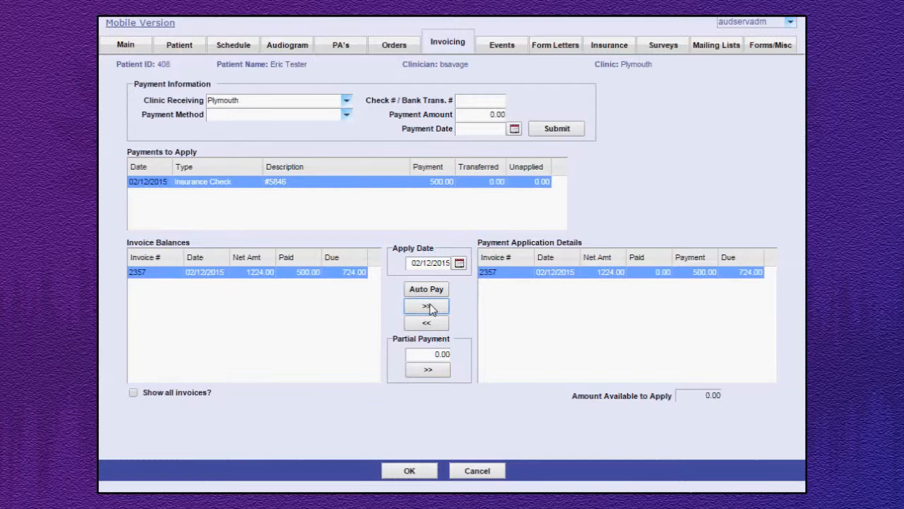
click(409, 471)
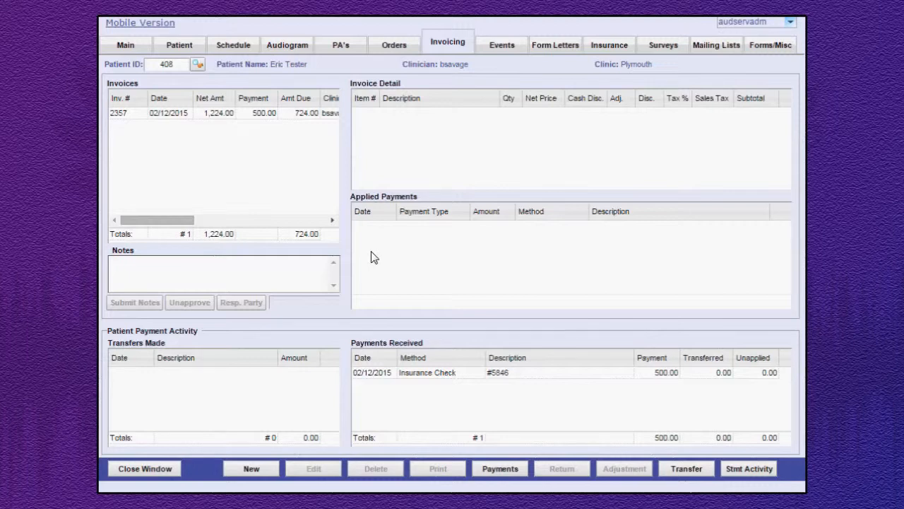
click(498, 469)
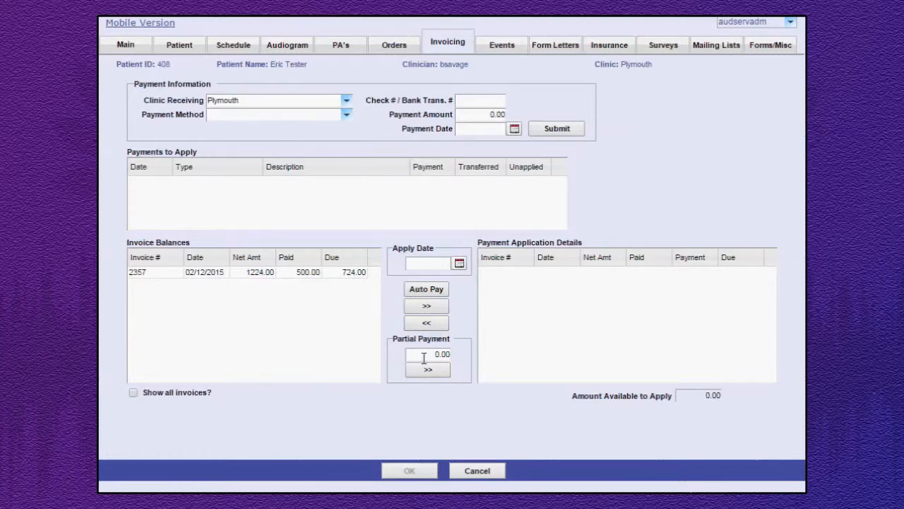
click(424, 358)
click(484, 472)
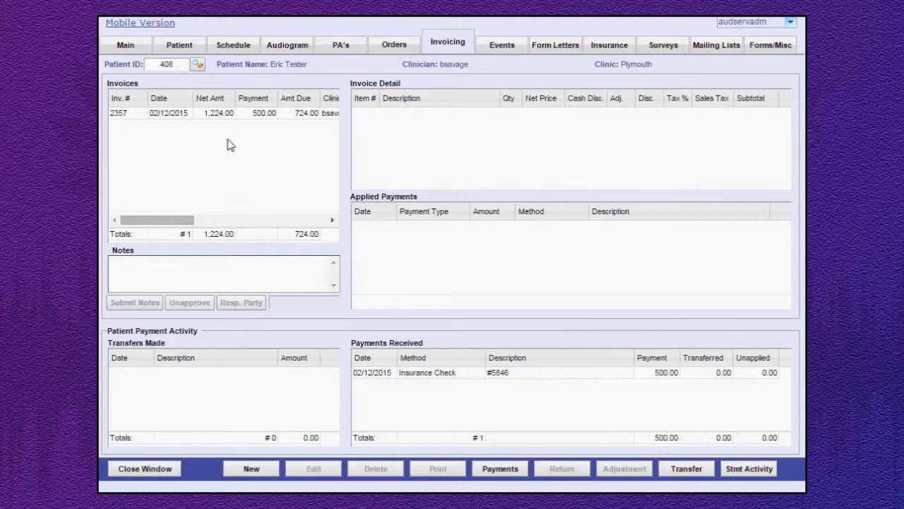
Create a Return for Credit on the hearing aid invoice, dated 02/12/2015, and save it.
click(215, 116)
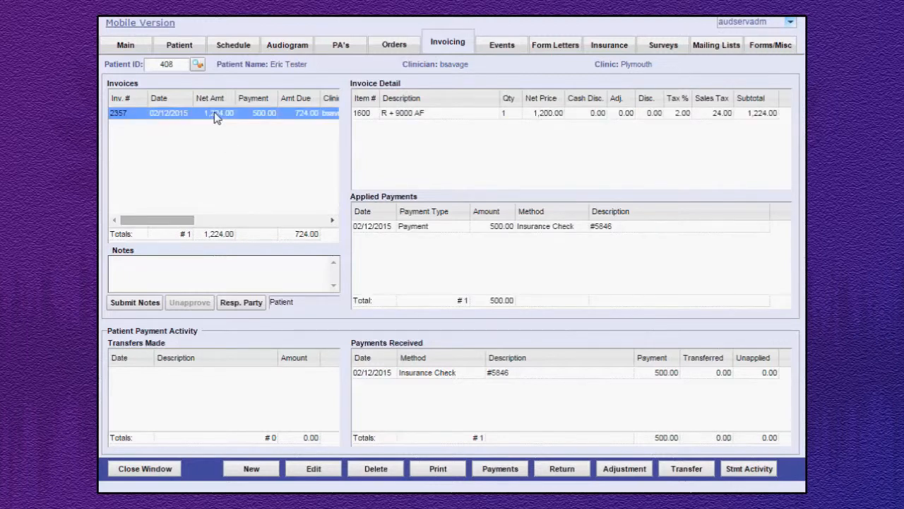
click(563, 469)
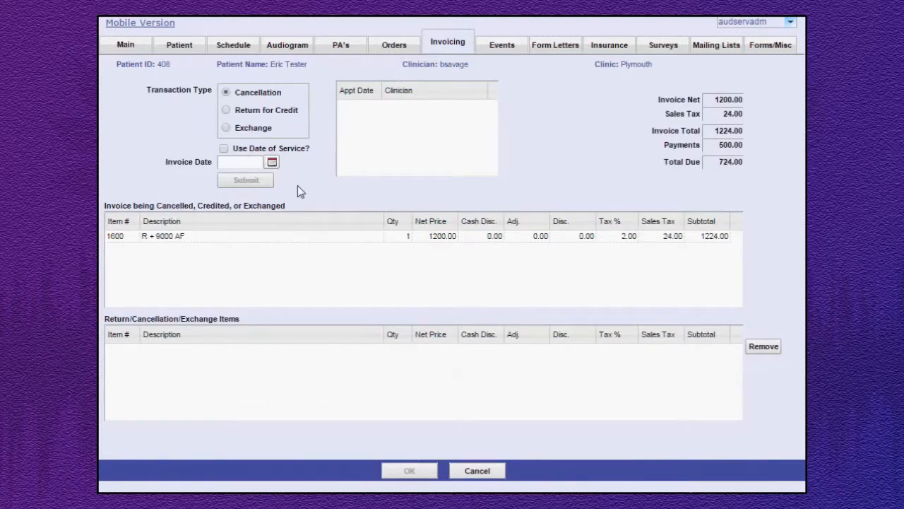
click(254, 113)
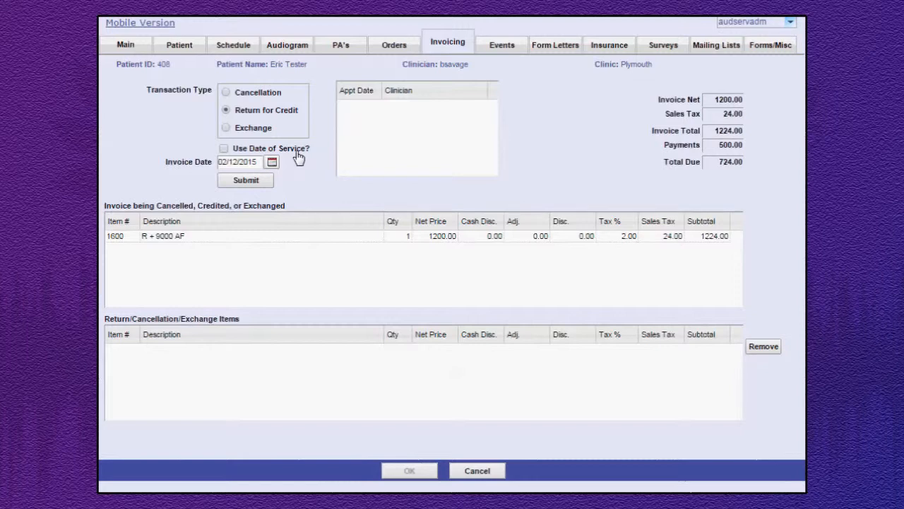
click(246, 181)
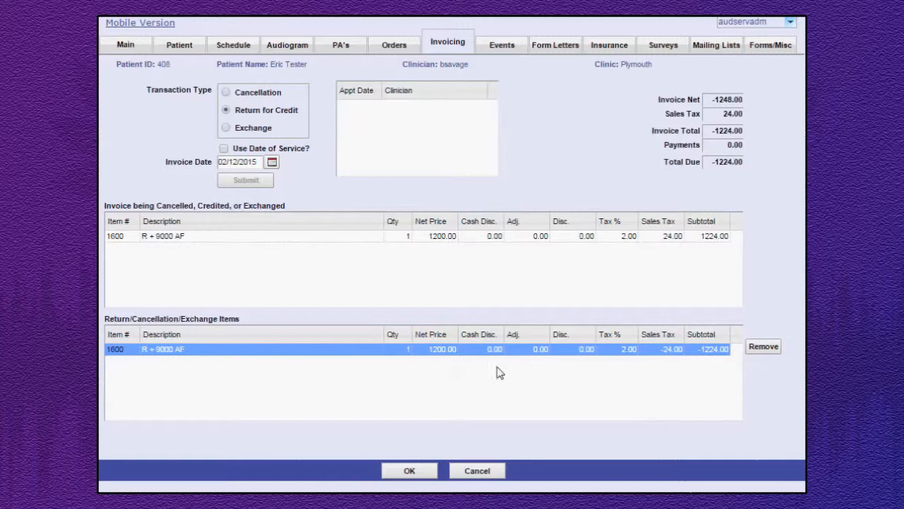
click(410, 472)
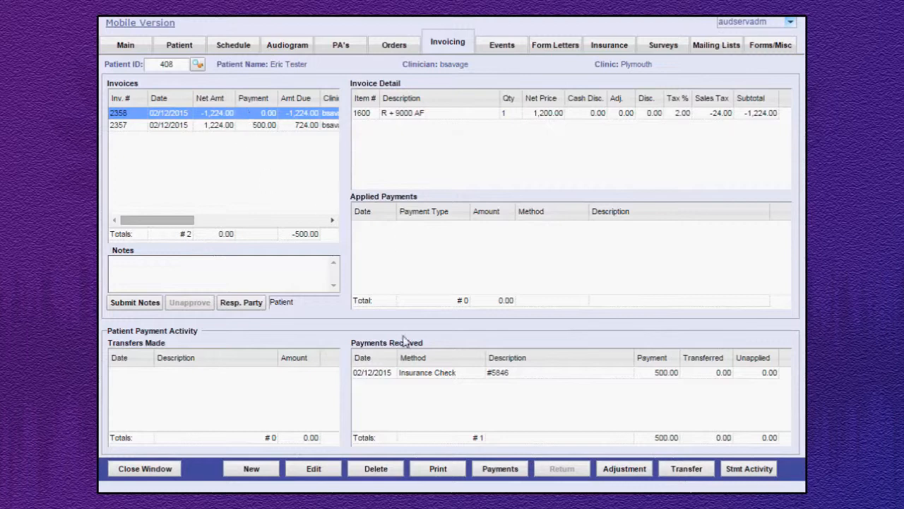
Add a refund adjustment to the return invoice by Check, number 12548, for 1224, dated 02/12/2015, and save it.
click(625, 469)
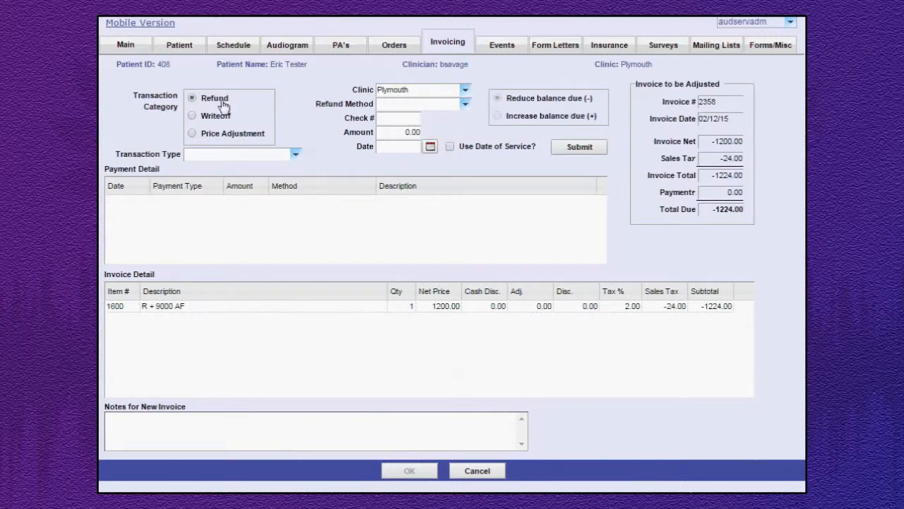
click(465, 104)
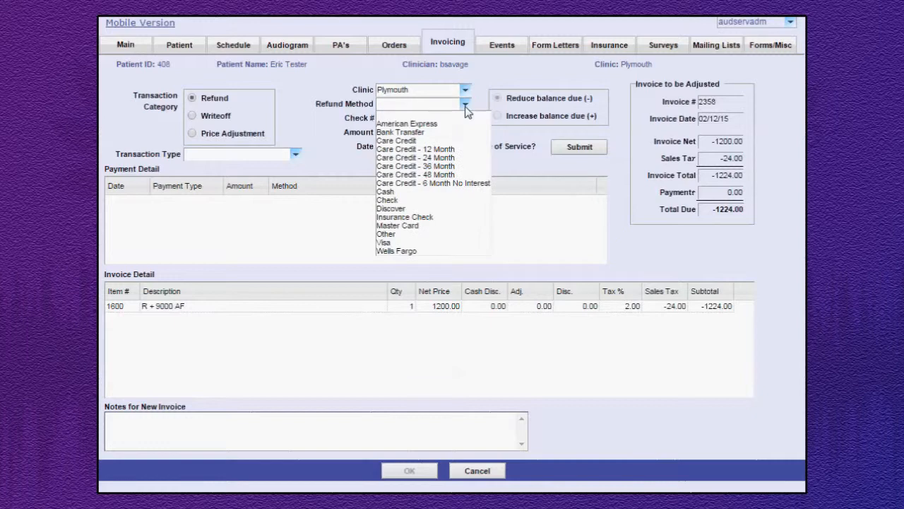
click(452, 201)
click(411, 117)
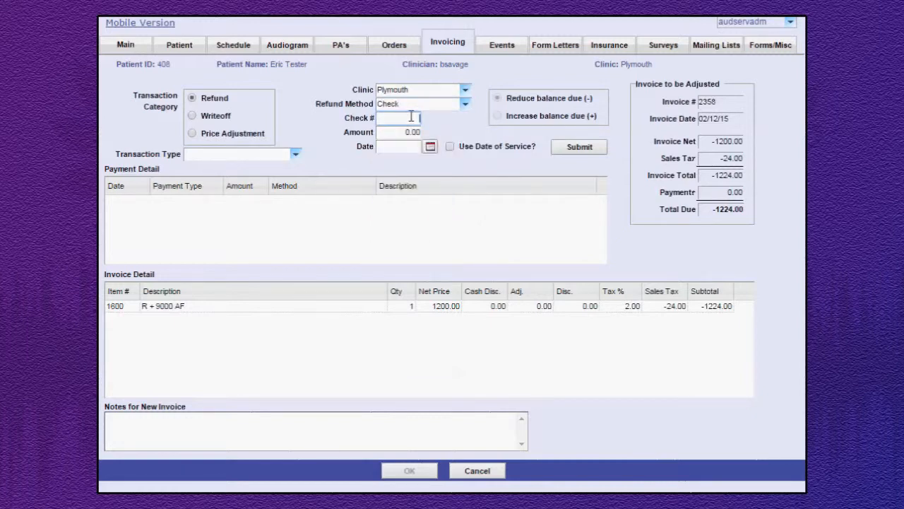
text(12548)
click(398, 134)
key(Delete)
text(1224)
click(408, 151)
text(02/12/2015)
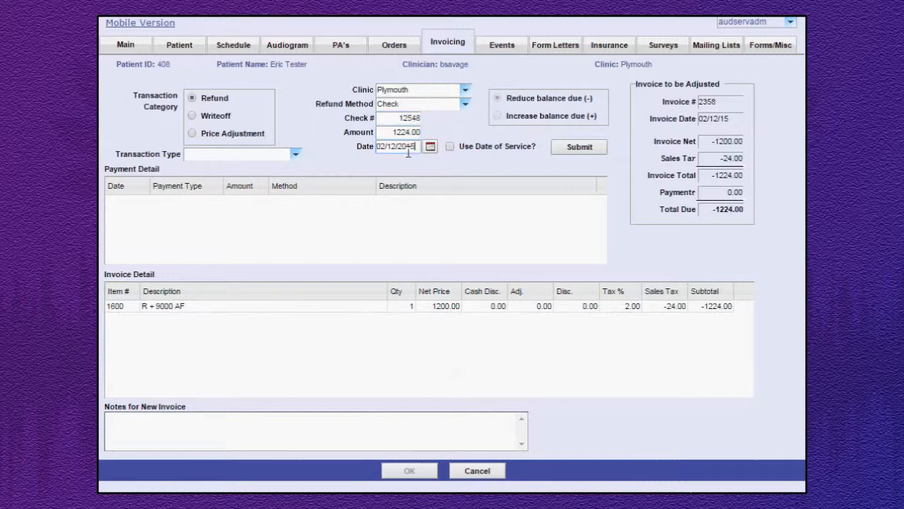
drag(408, 154, 419, 151)
click(580, 148)
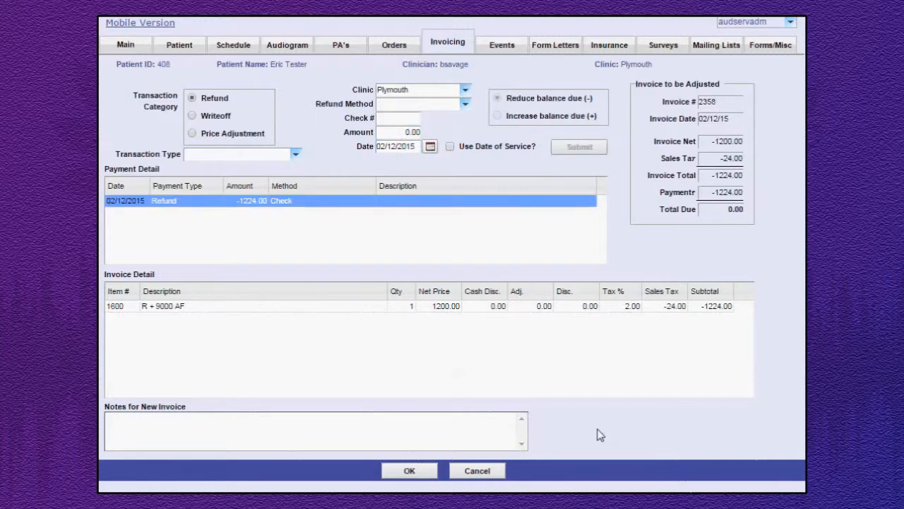
click(410, 471)
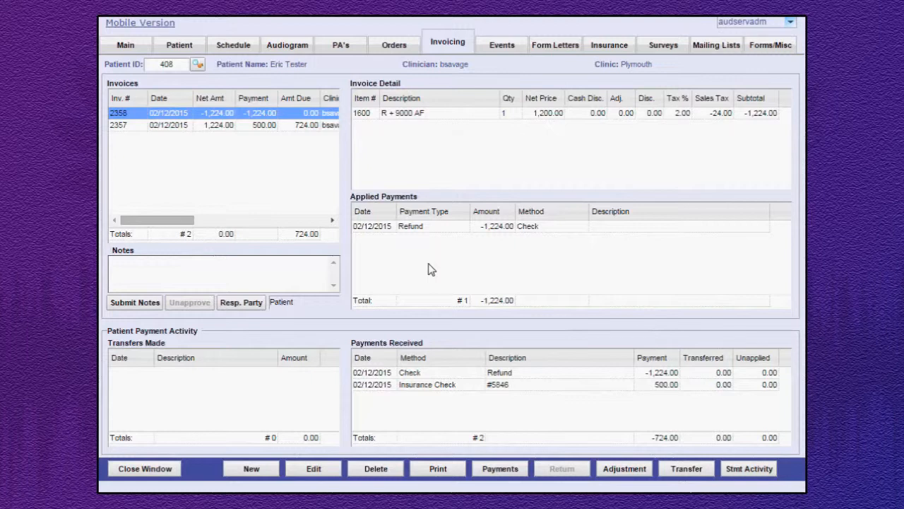
Delete the return-for-credit invoice.
click(376, 468)
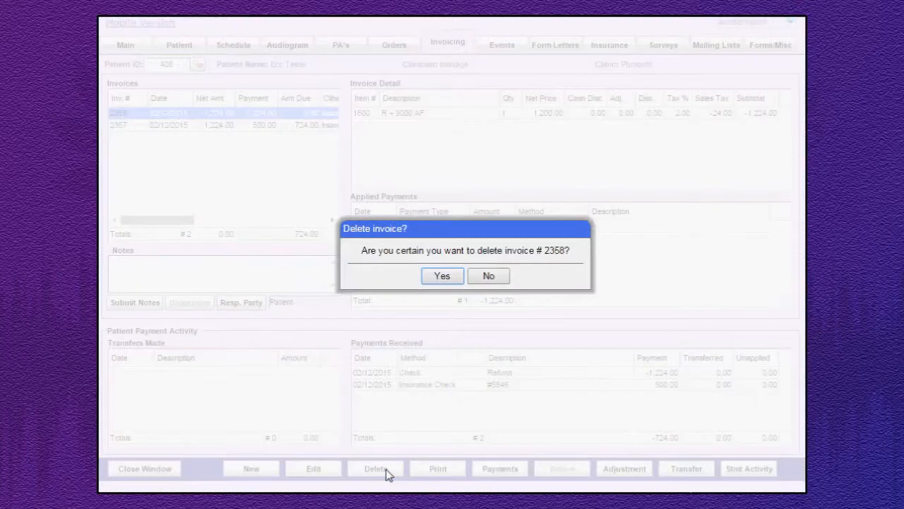
click(440, 278)
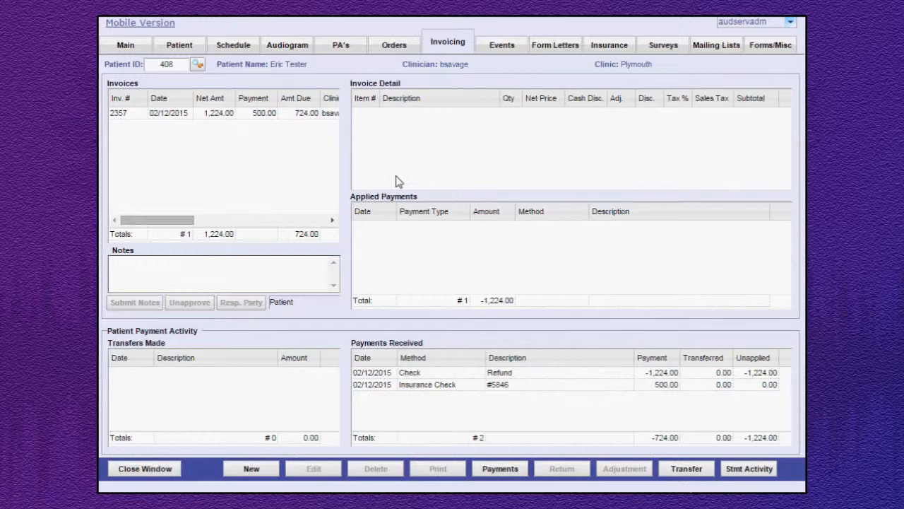
Start a Price Adjustment on the hearing aid invoice, using Redemption Advantage Program as the transaction type.
click(254, 115)
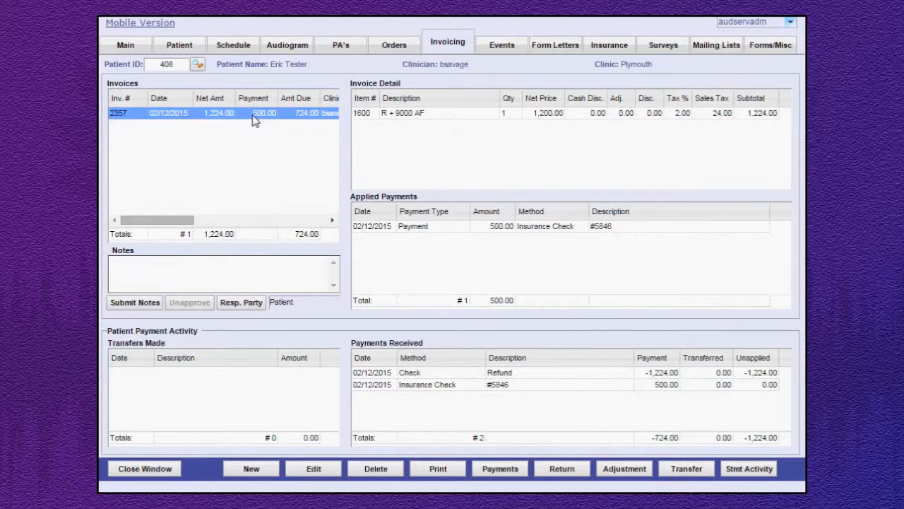
click(618, 469)
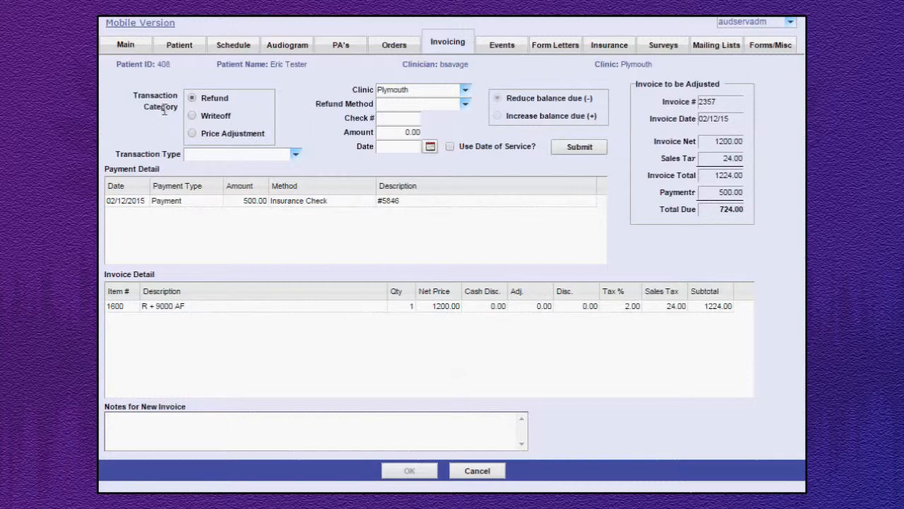
click(192, 132)
click(295, 154)
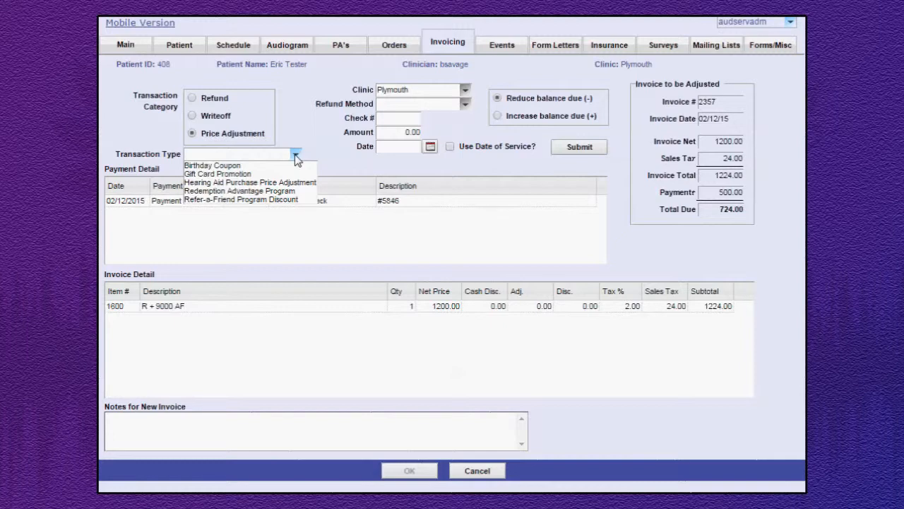
click(287, 193)
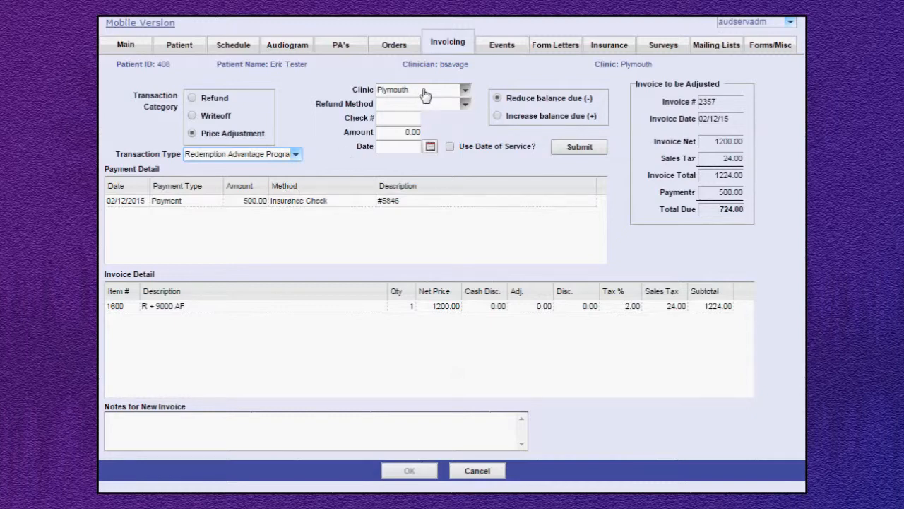
Submit and save the price adjustment for 100.00 dated 02/12/2015, and view the original hearing aid invoice's applied payments.
click(398, 134)
text(10)
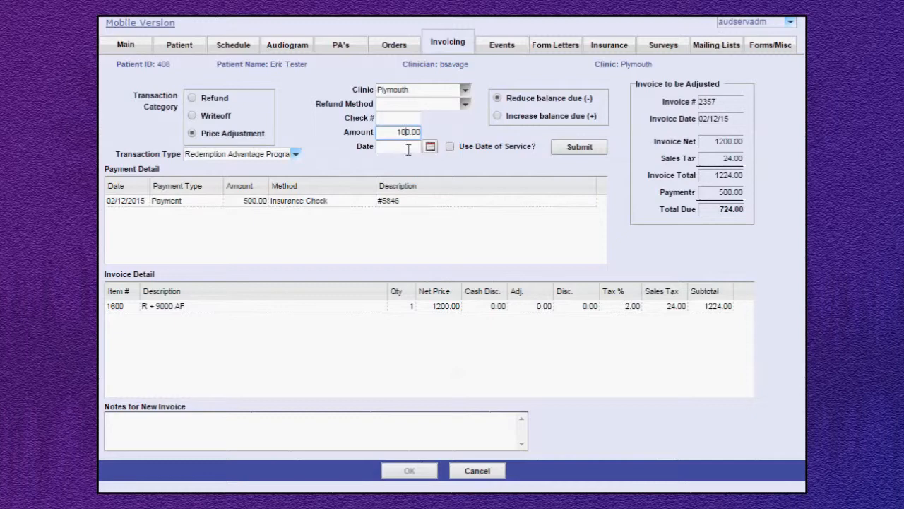
click(408, 149)
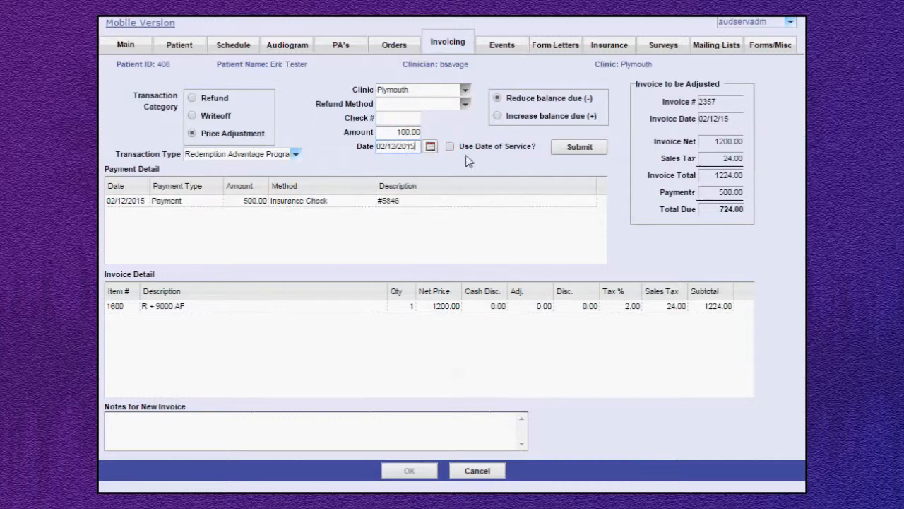
click(585, 149)
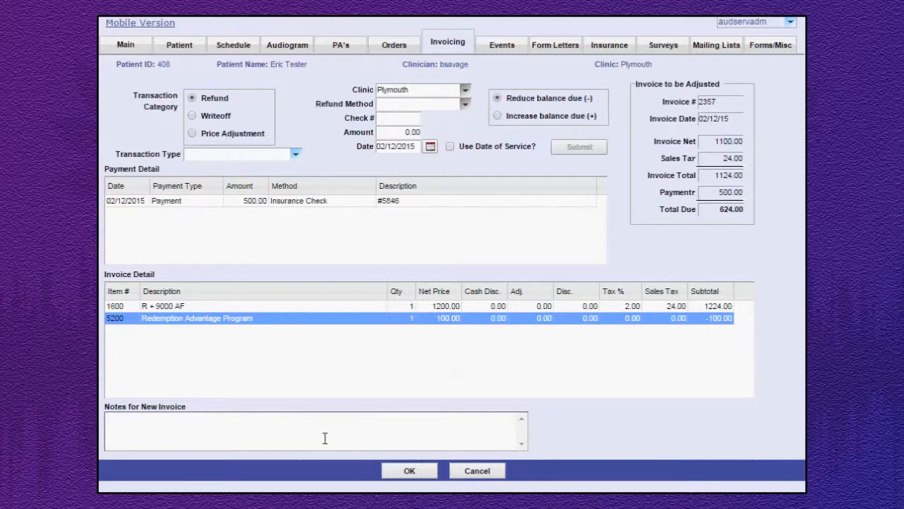
click(408, 471)
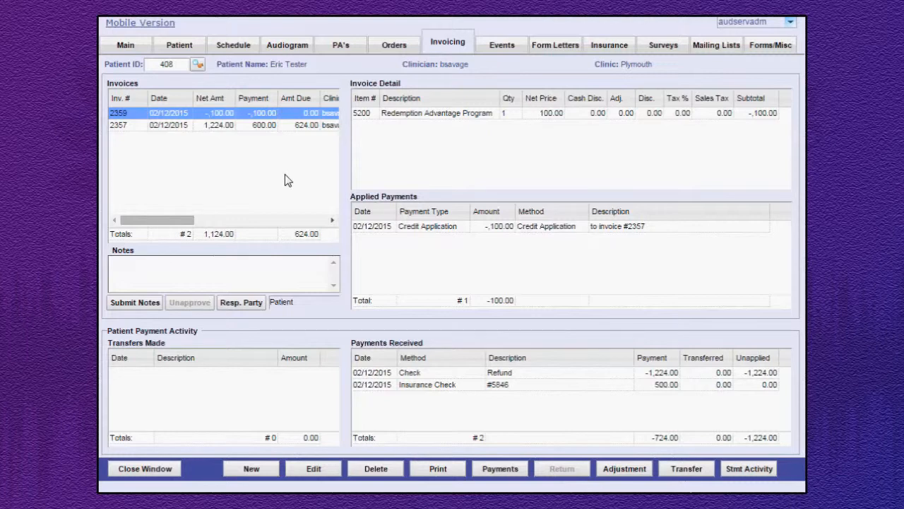
click(253, 125)
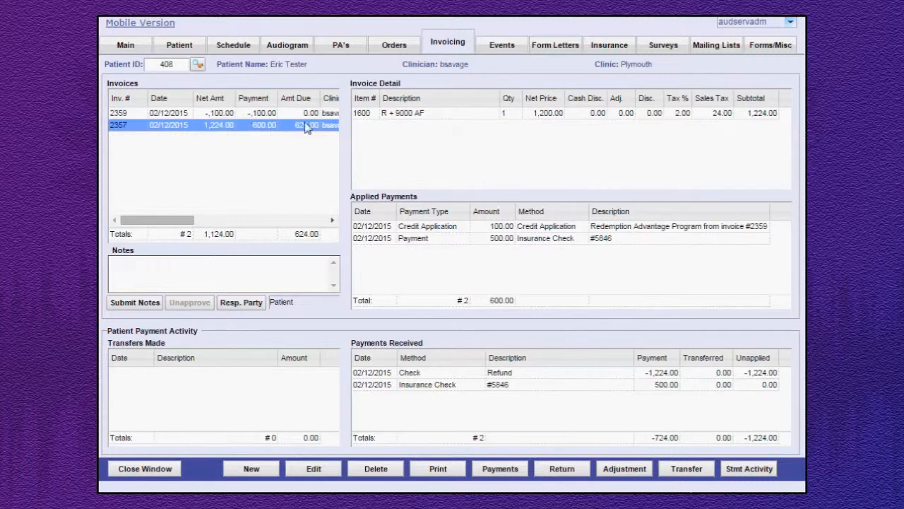